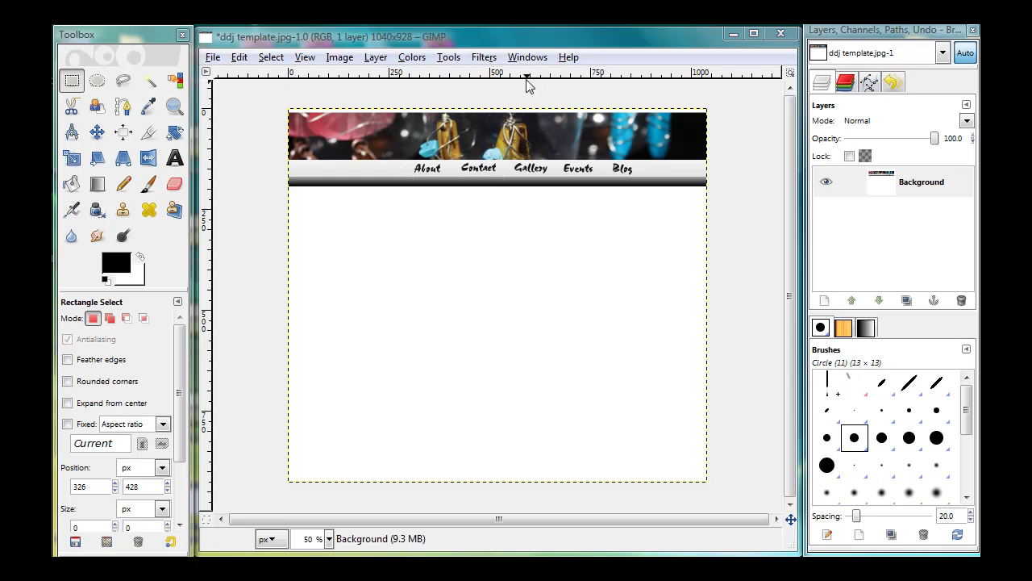
Zoom the template header to 100% and scroll across its left and right ends
click(174, 107)
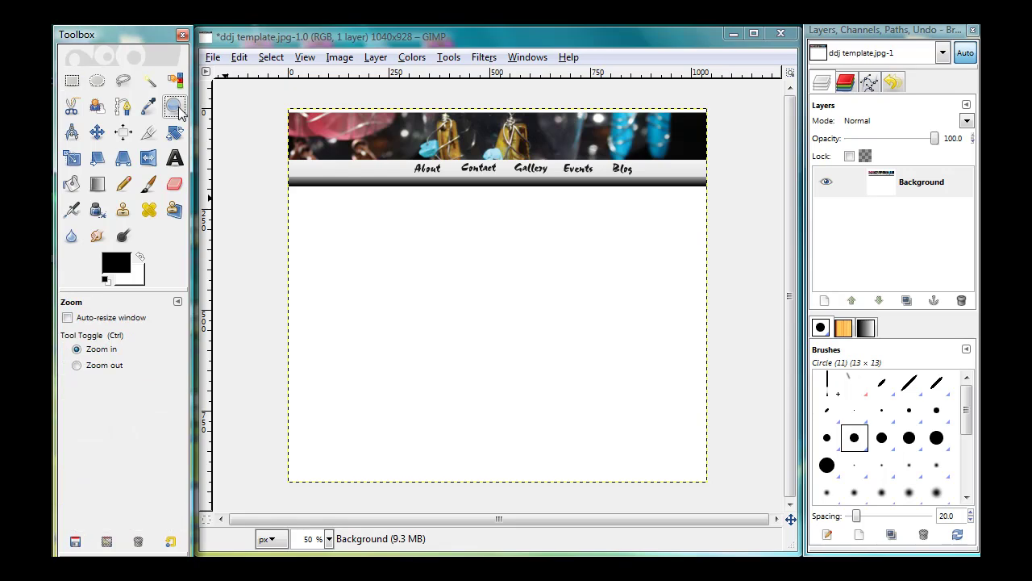
click(675, 160)
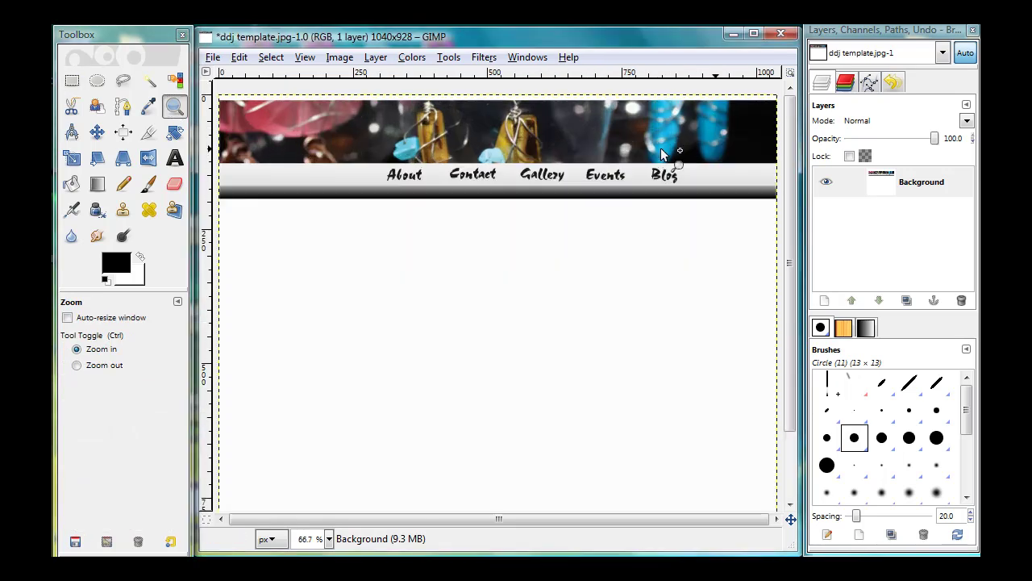
click(729, 206)
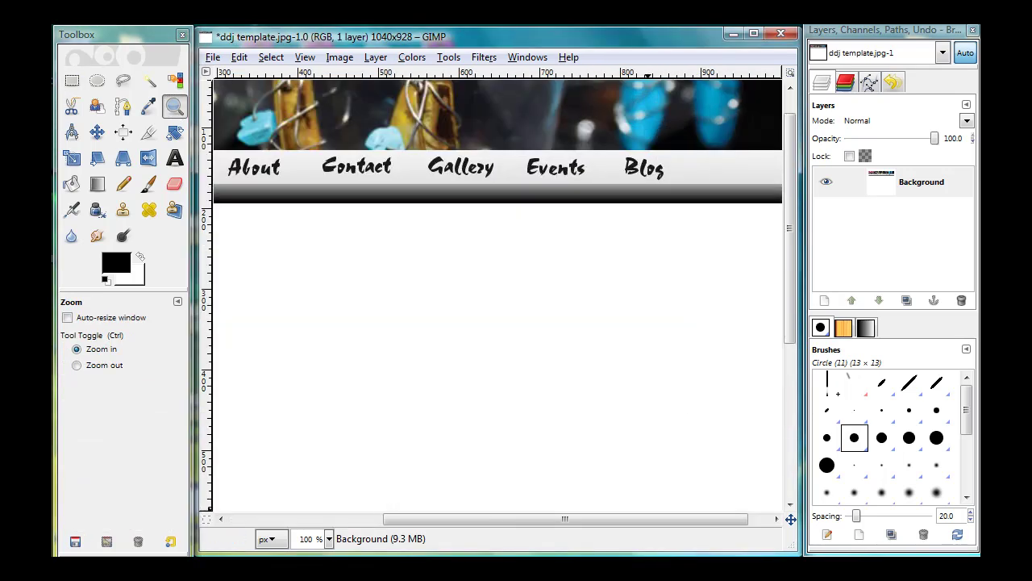
drag(640, 522, 711, 366)
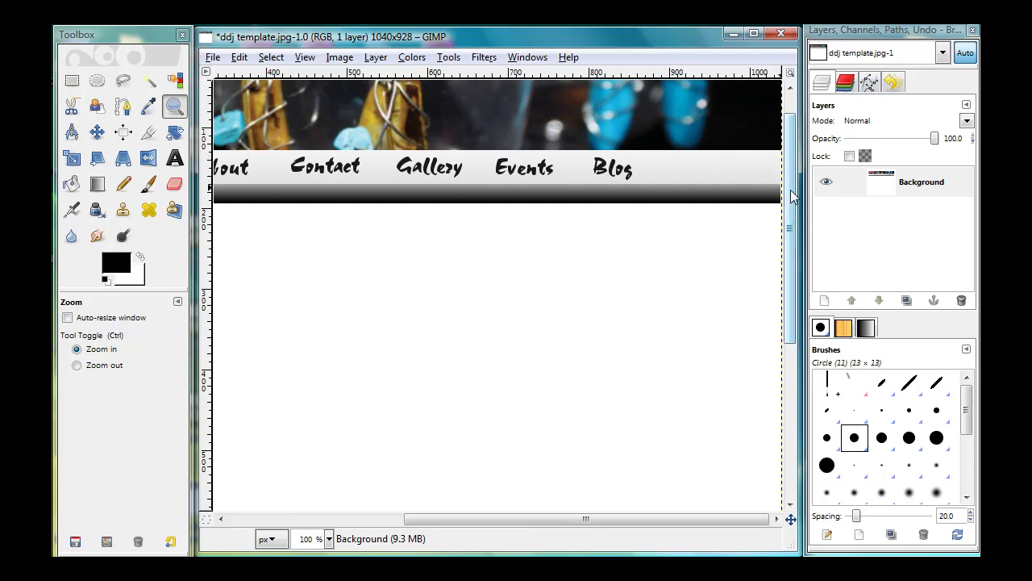
drag(796, 202, 791, 140)
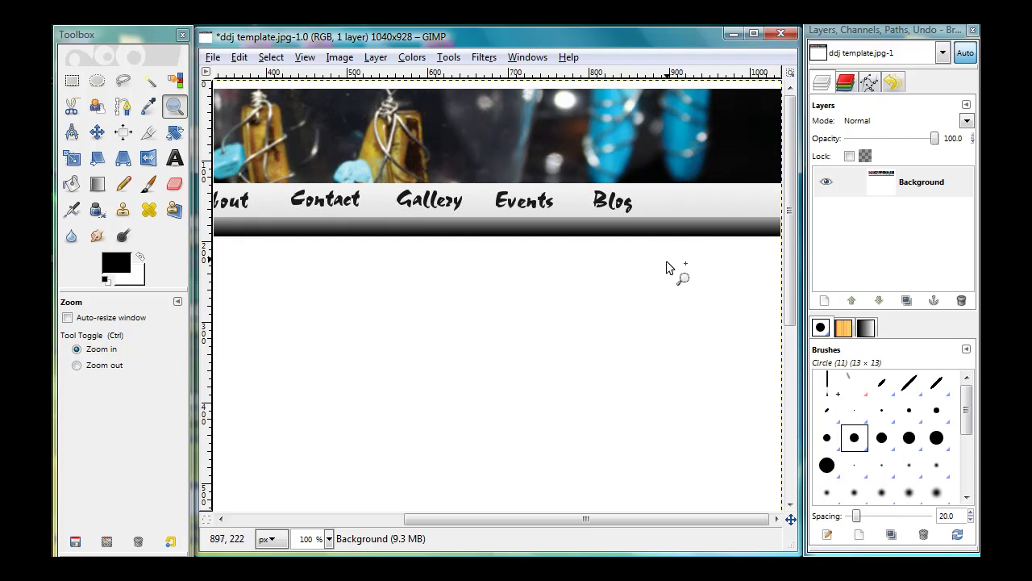
drag(685, 521, 404, 545)
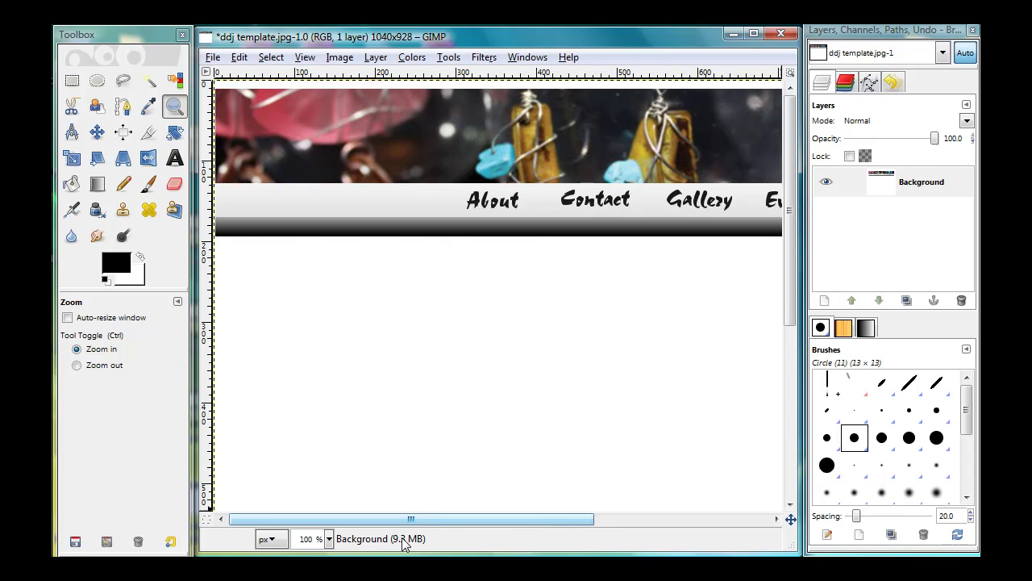
drag(508, 542, 718, 532)
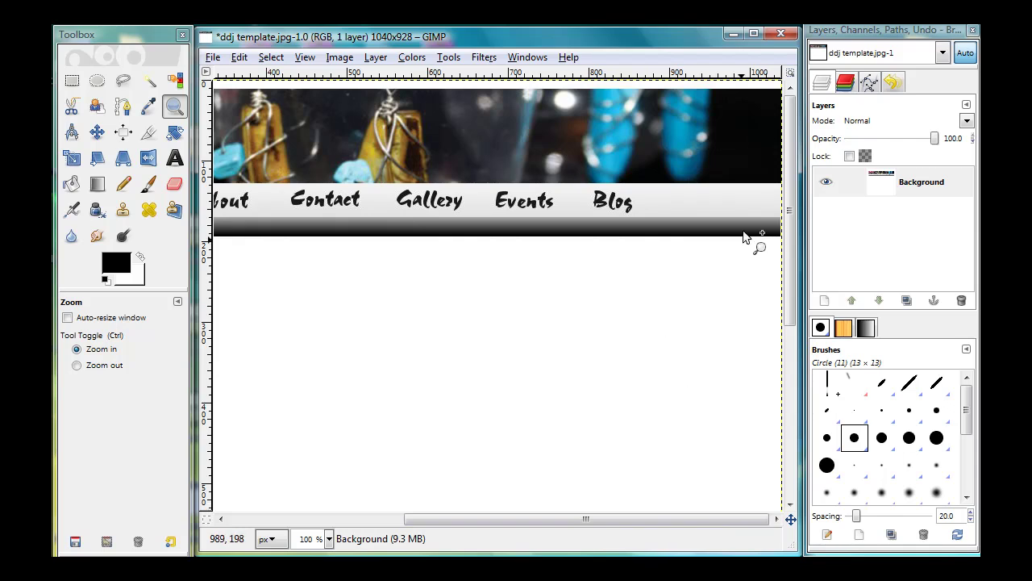
Select a 9×183 strip at the header's right end and paste it as a new image
click(72, 81)
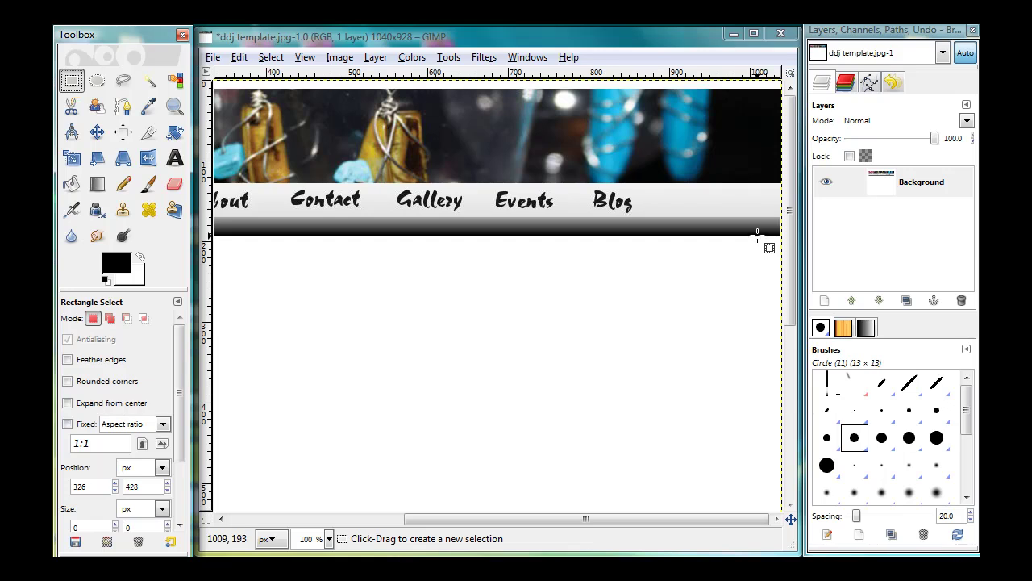
drag(757, 234, 750, 89)
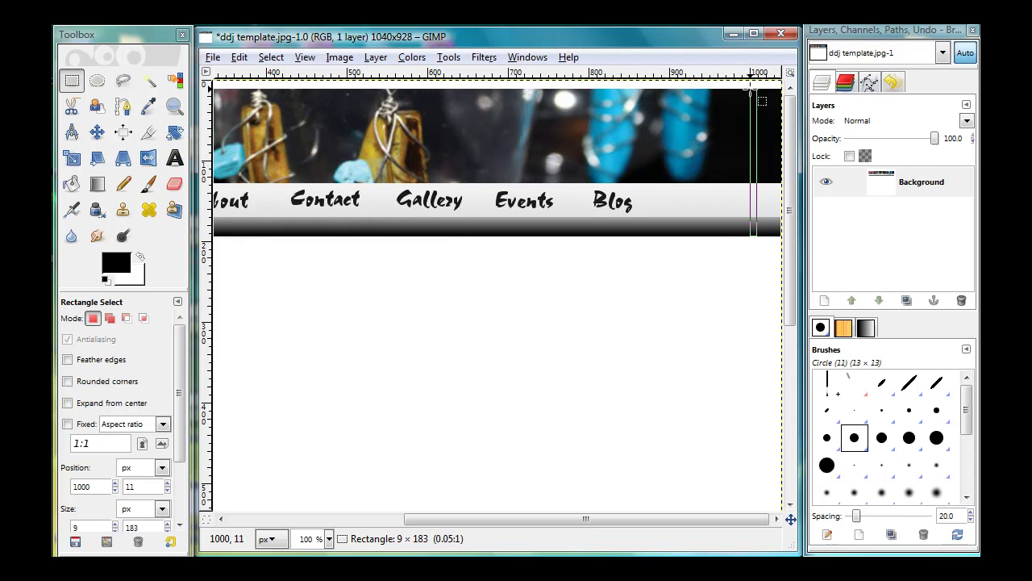
drag(750, 89, 750, 88)
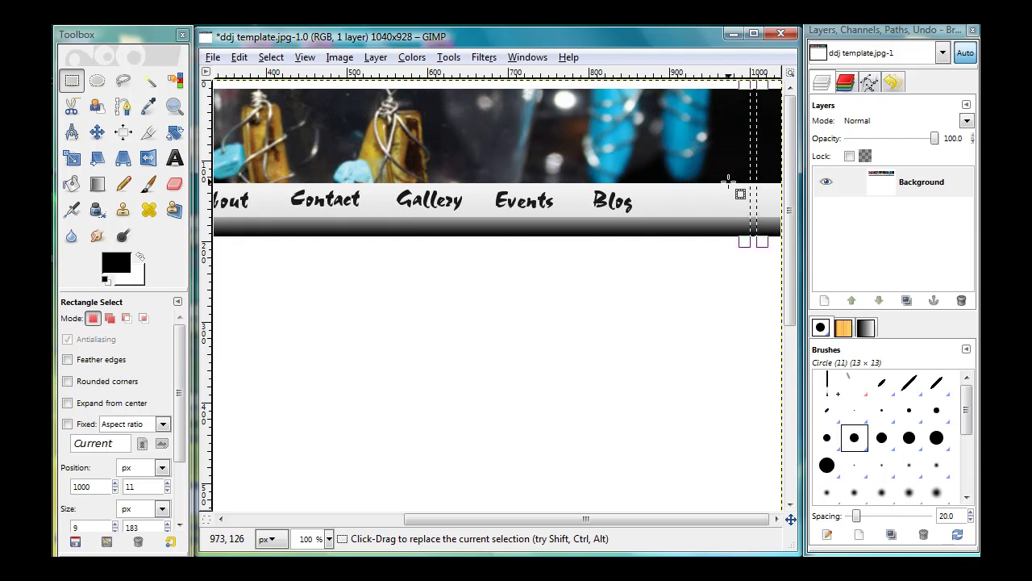
click(240, 58)
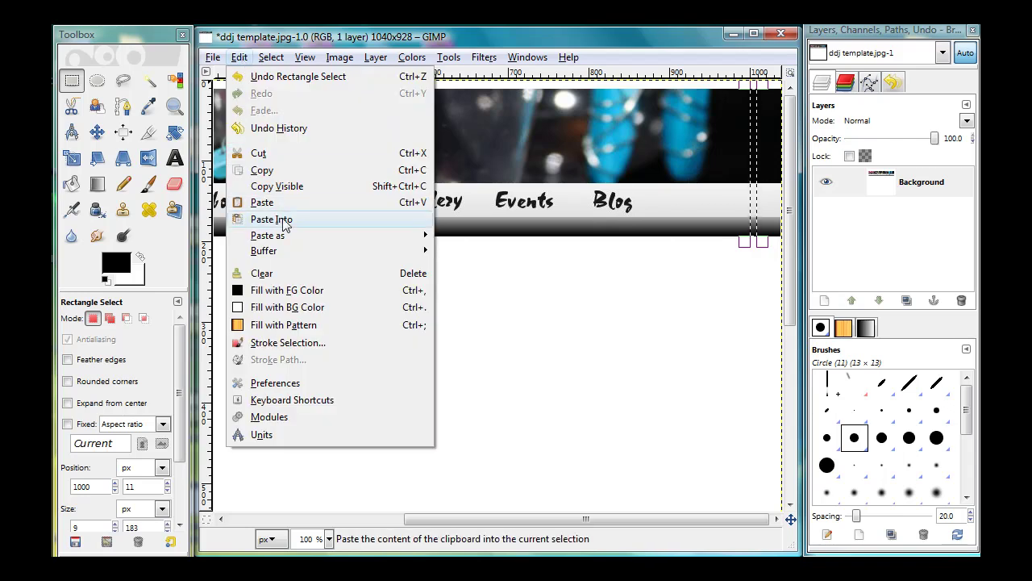
mouse_move(284, 241)
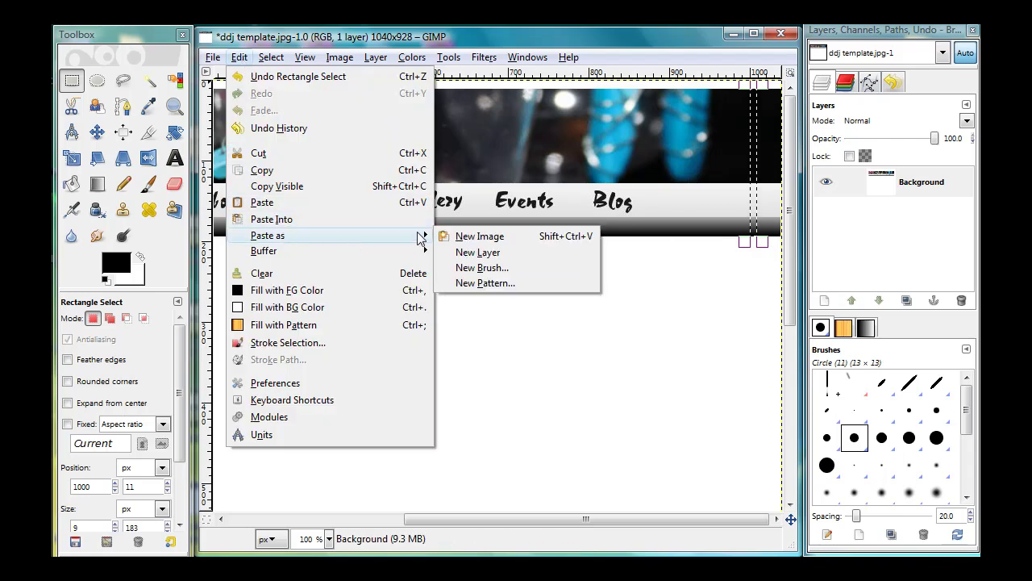
click(490, 238)
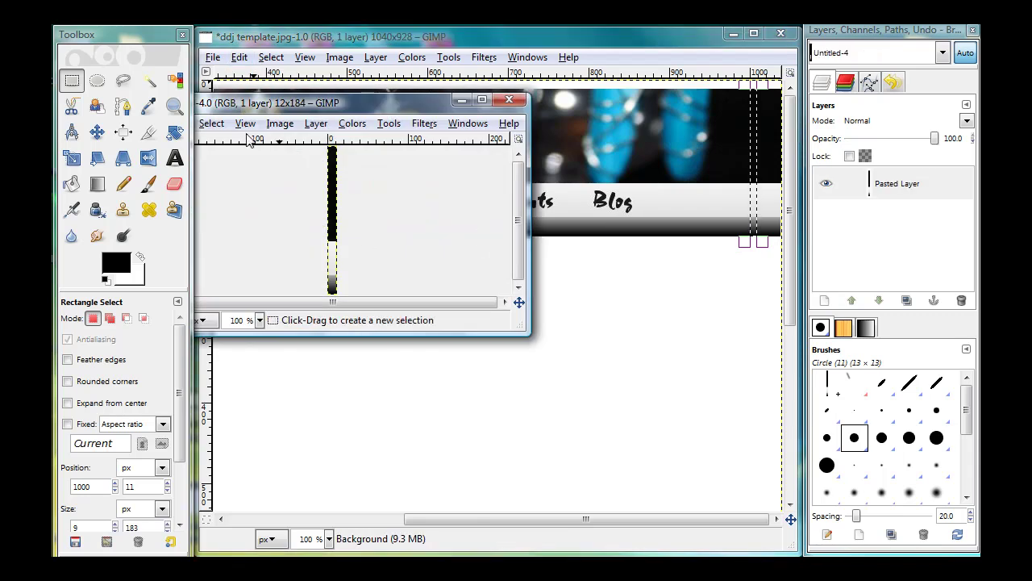
drag(257, 108, 351, 190)
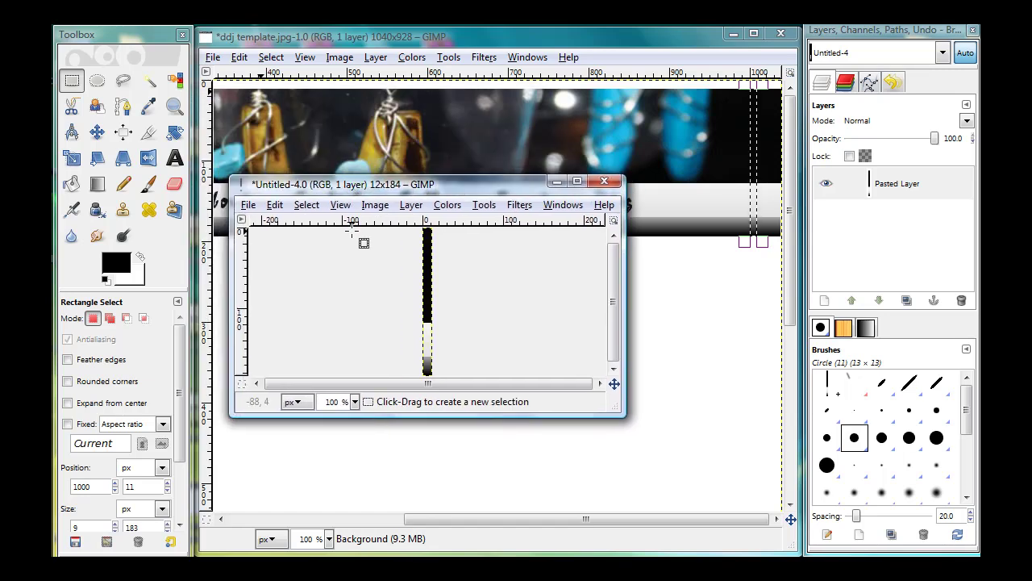
Start Save As for the slice with GIF image format and the name header_bg.gif
click(248, 206)
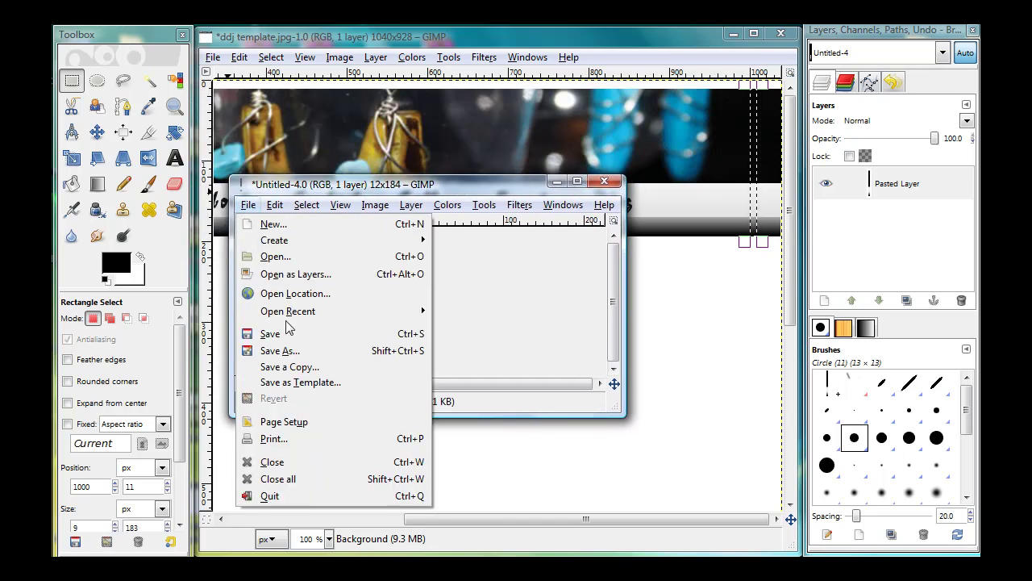
click(292, 352)
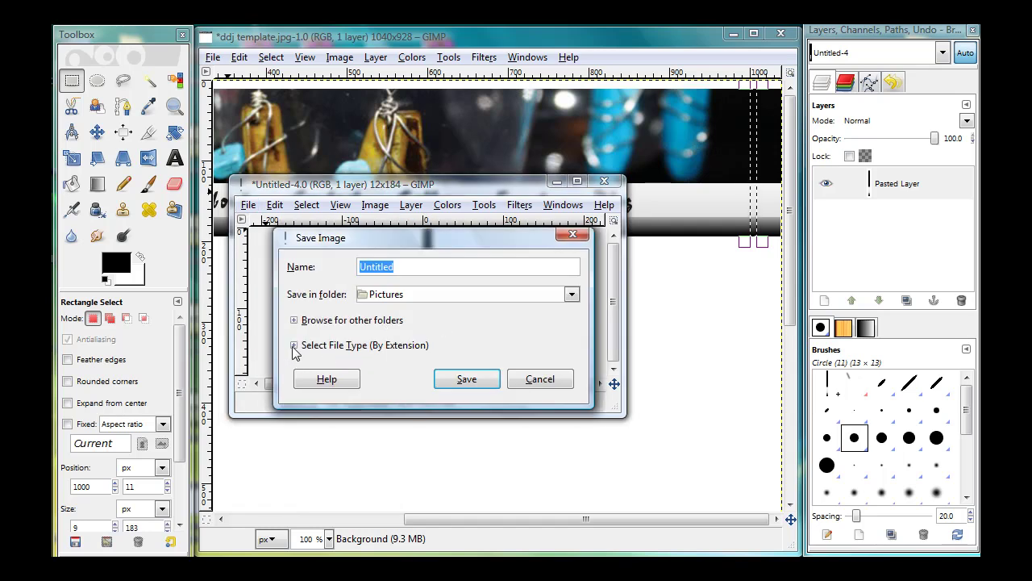
click(293, 345)
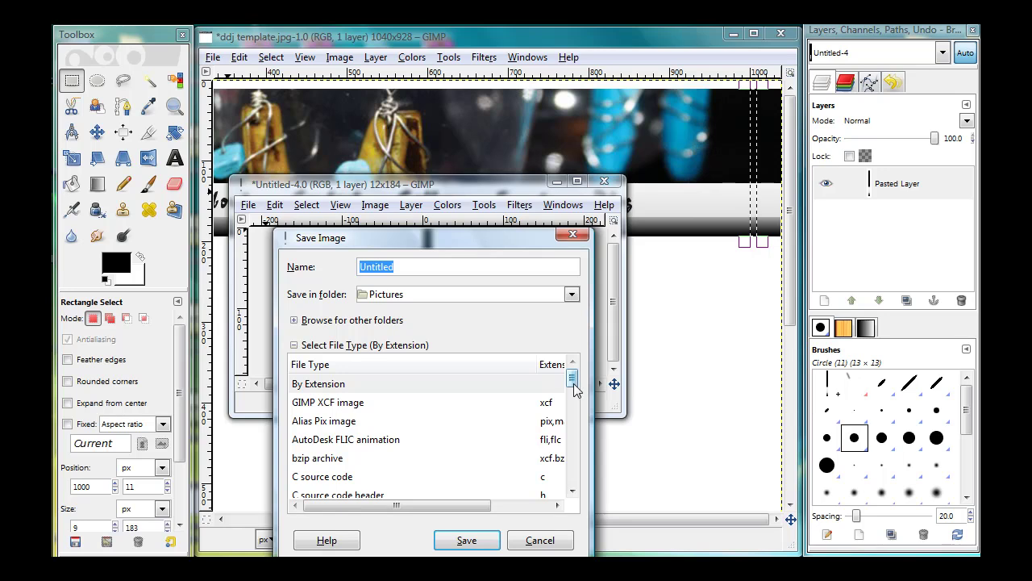
drag(571, 385, 576, 408)
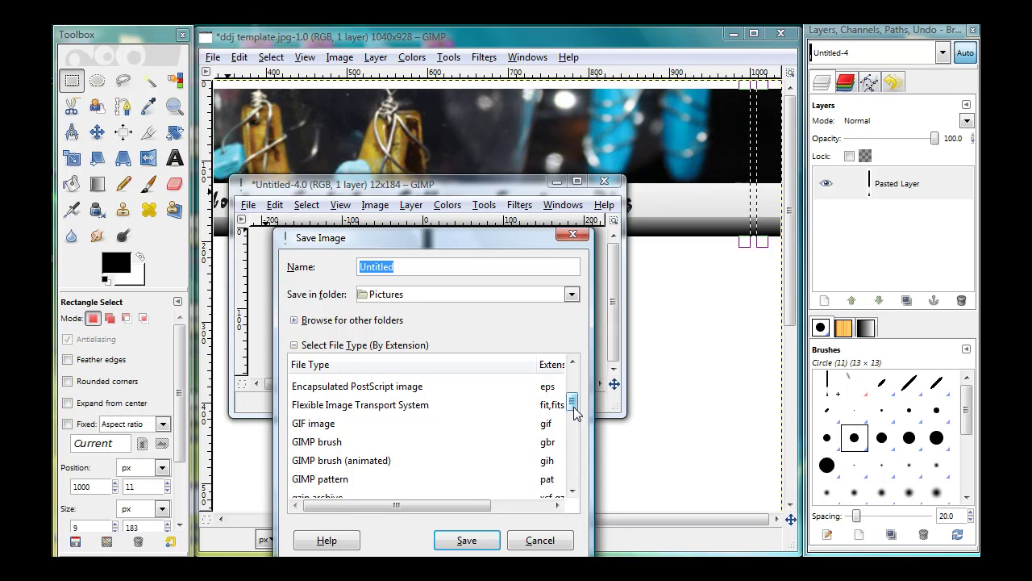
click(312, 426)
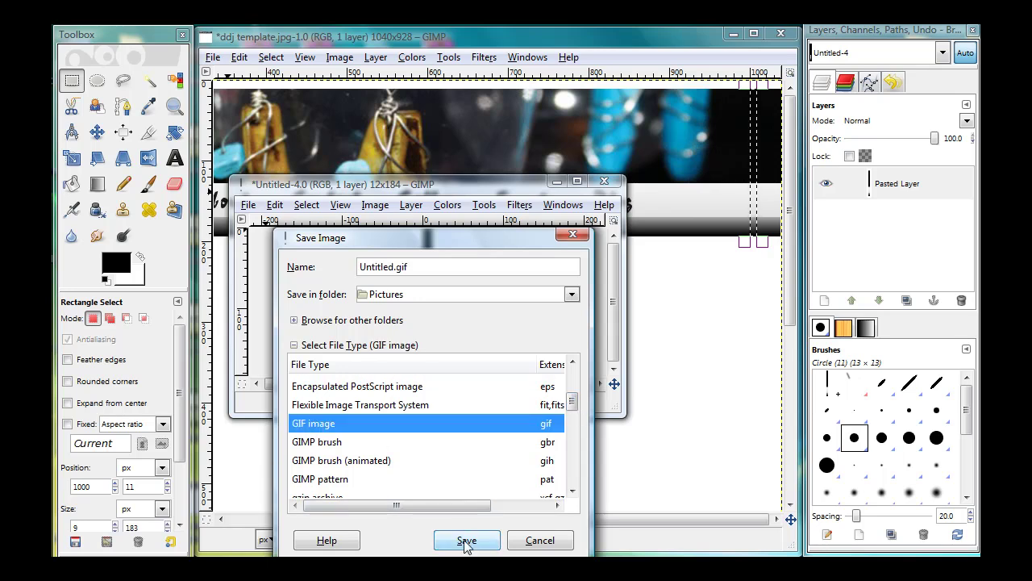
click(394, 267)
double_click(393, 267)
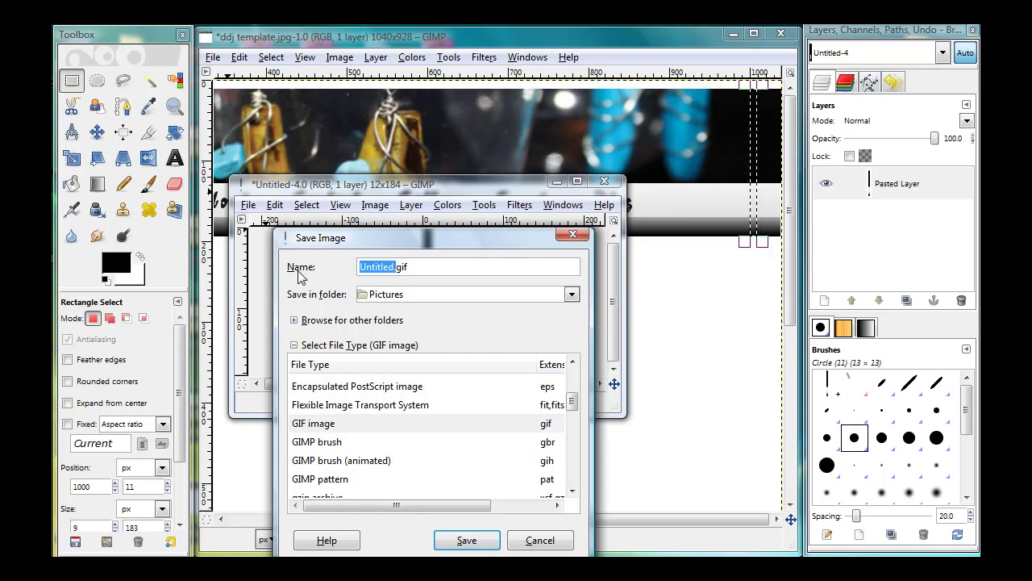
text(header_bggif)
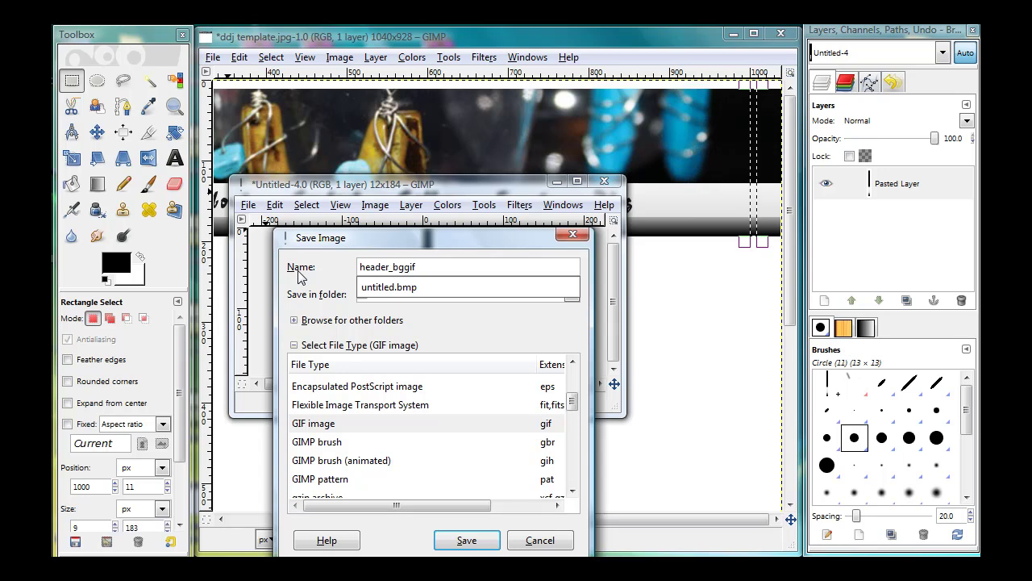
text(.)
click(458, 545)
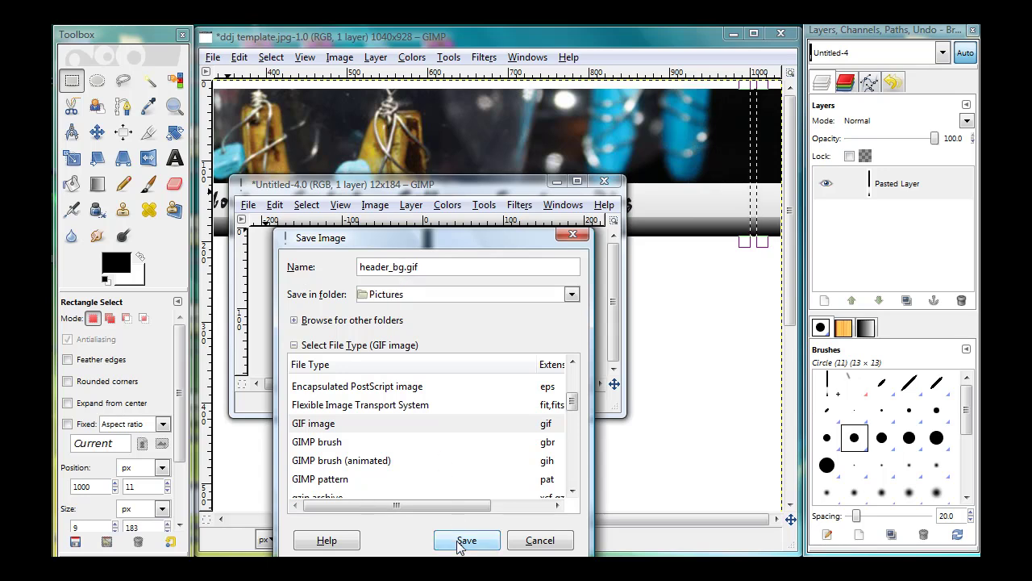
Save it to the Desktop, converting to indexed colours and accepting the GIF options
click(571, 296)
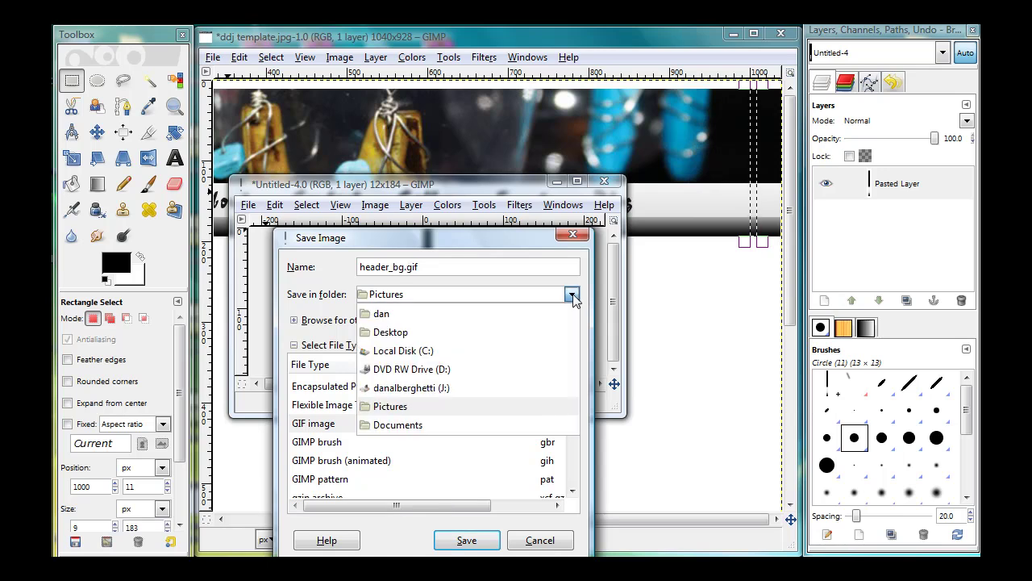
click(444, 330)
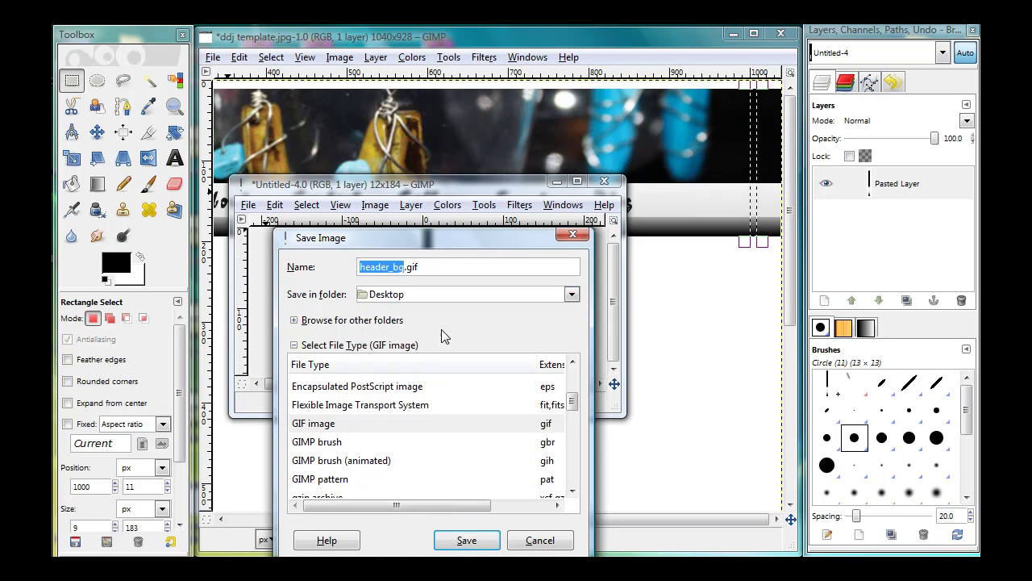
click(468, 541)
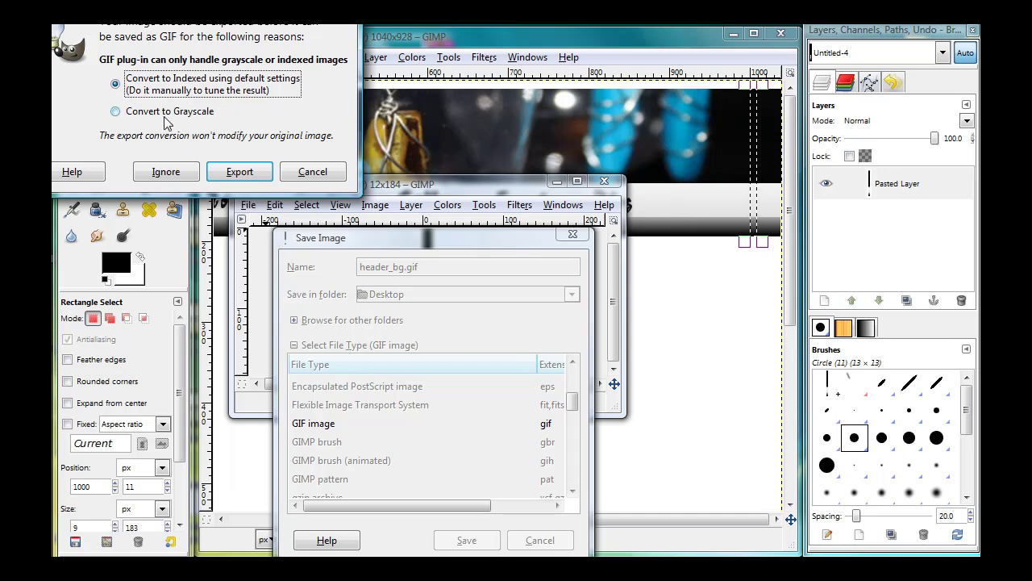
click(241, 175)
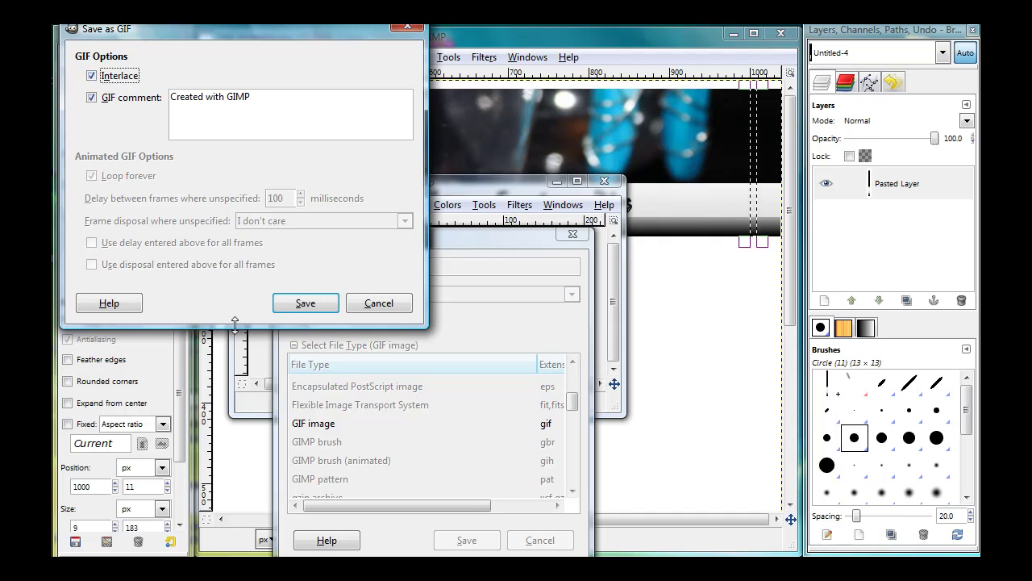
click(305, 303)
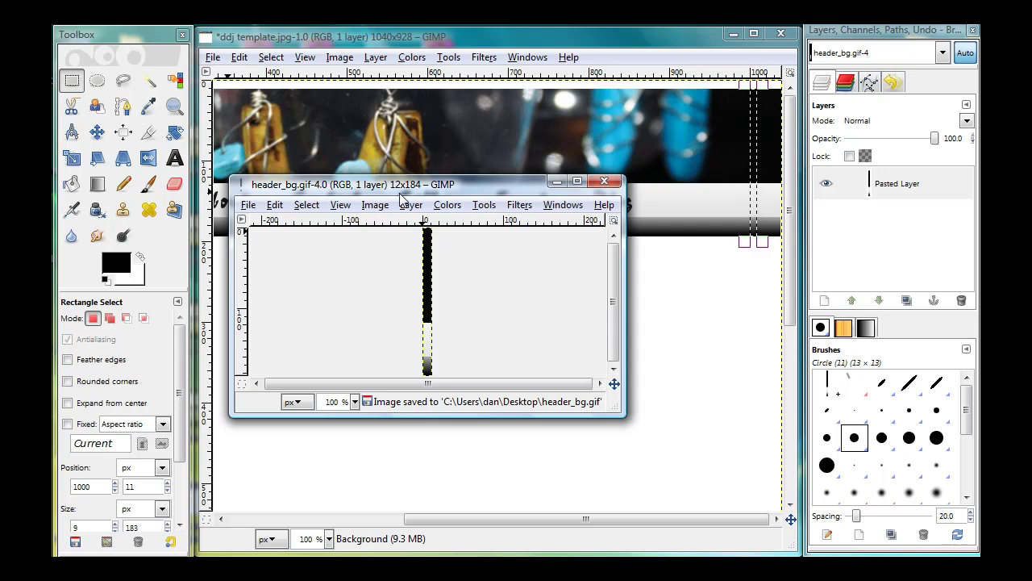
Save the header_bg image again as header_bg.jpg using the JPEG image format
drag(410, 187, 441, 200)
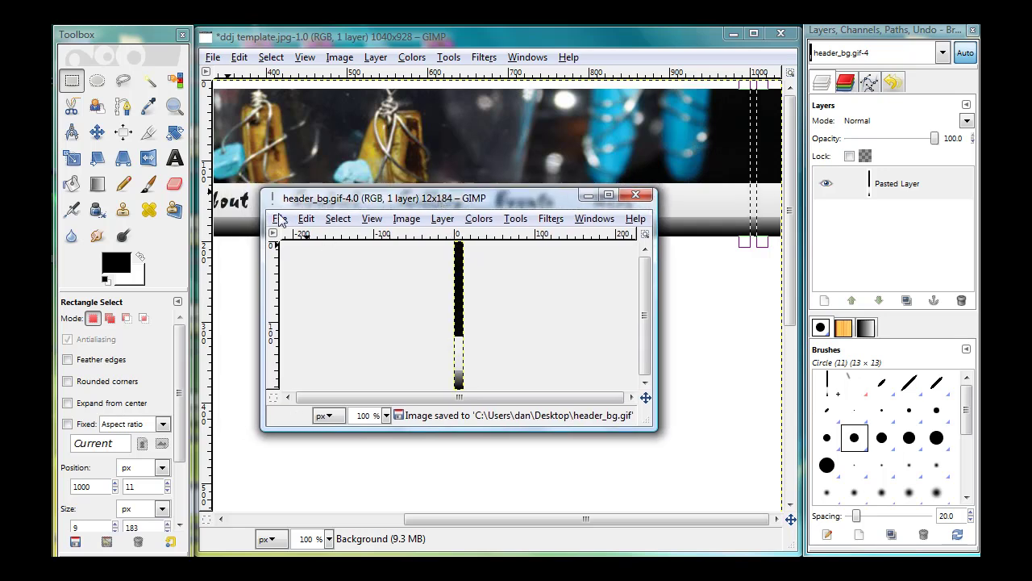
click(280, 218)
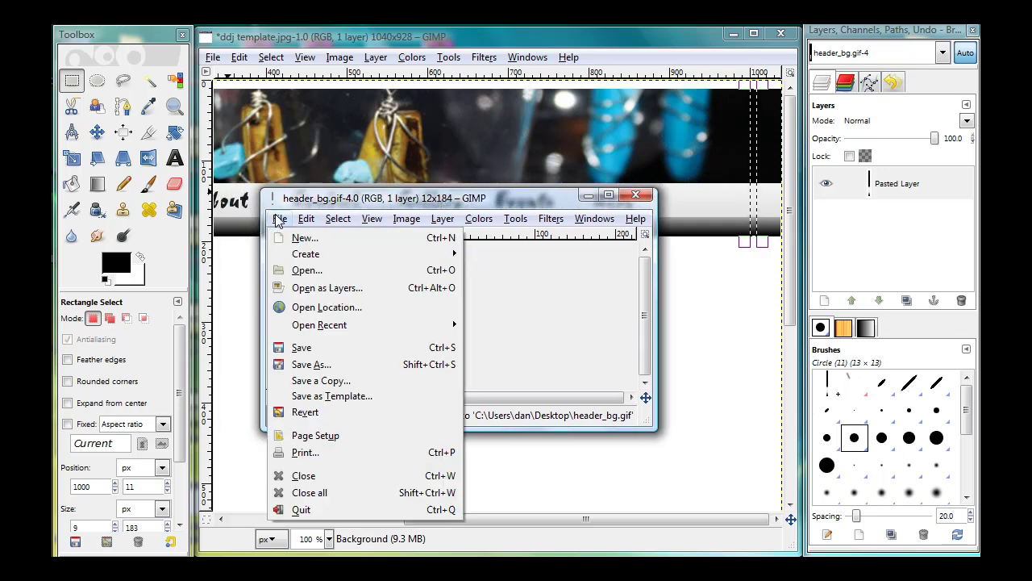
click(323, 367)
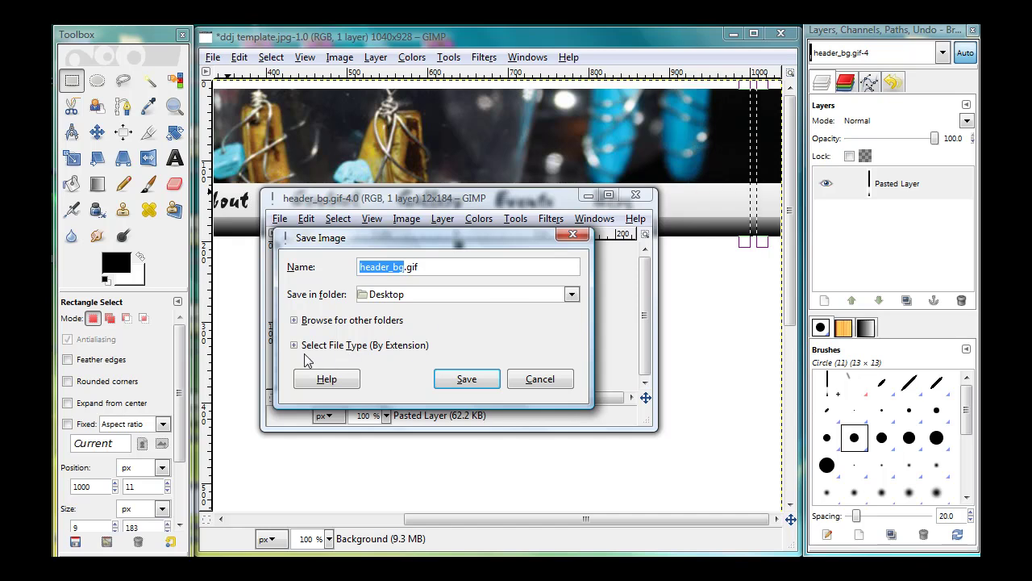
click(295, 345)
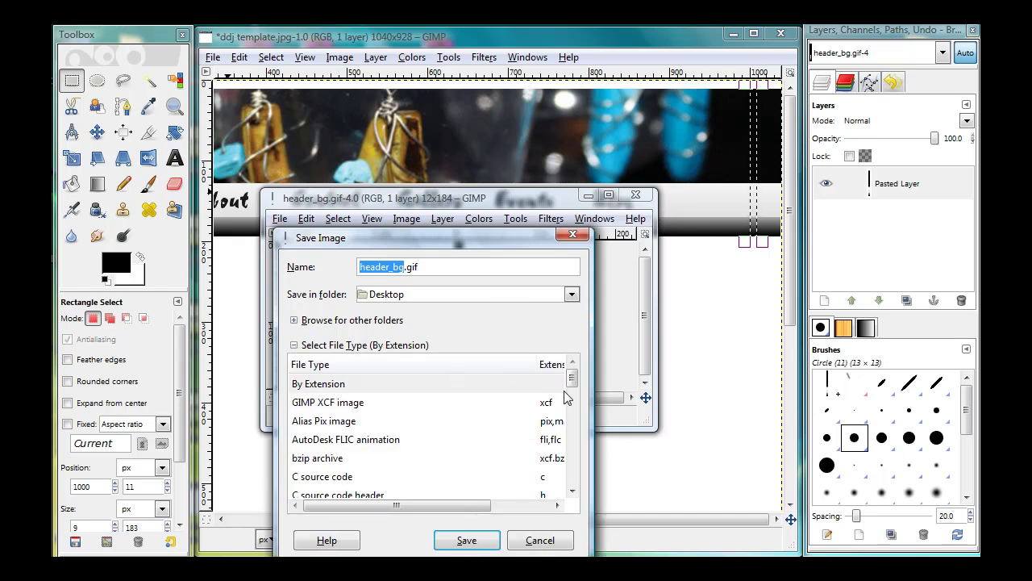
drag(572, 378, 580, 422)
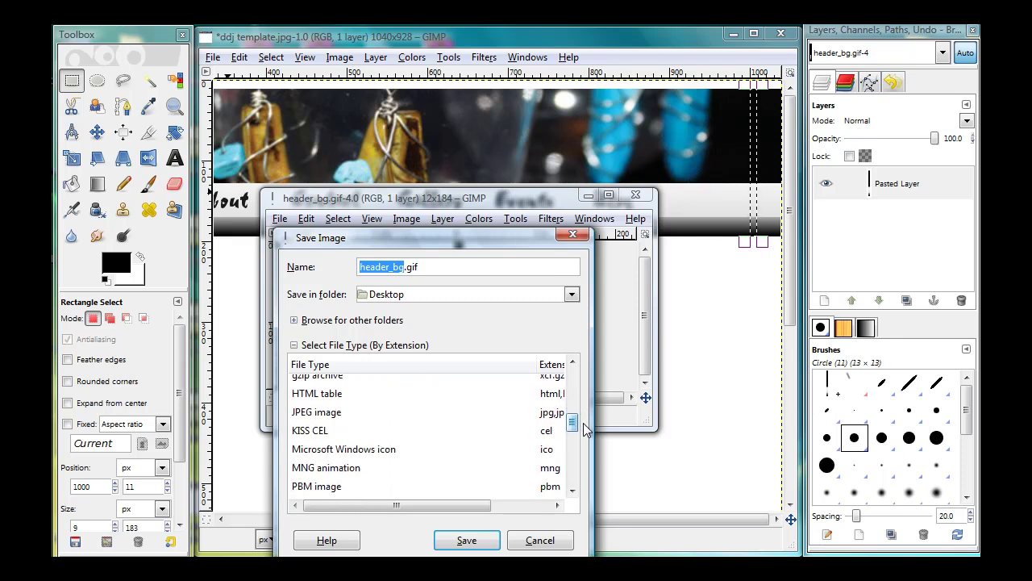
click(327, 415)
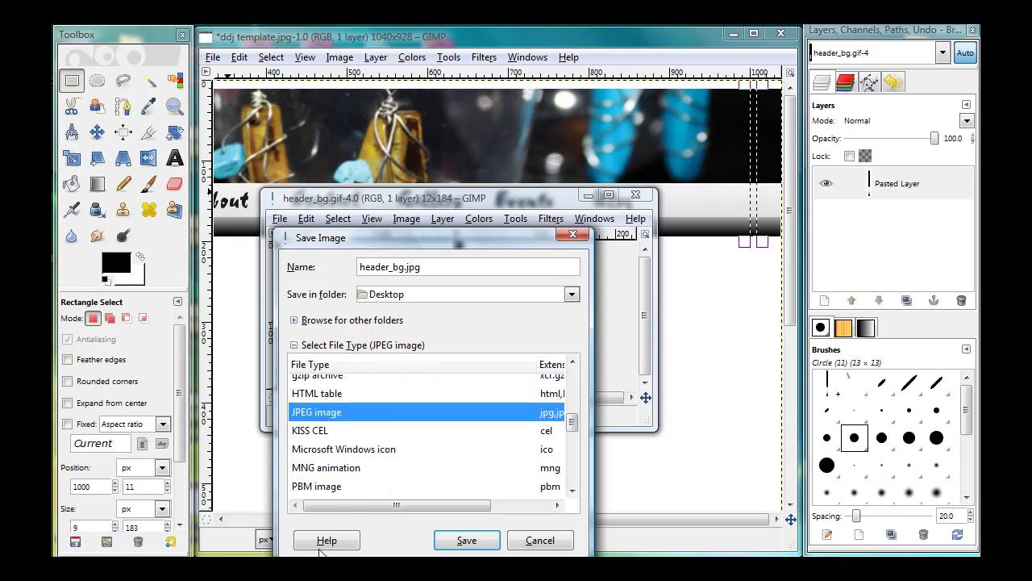
click(463, 547)
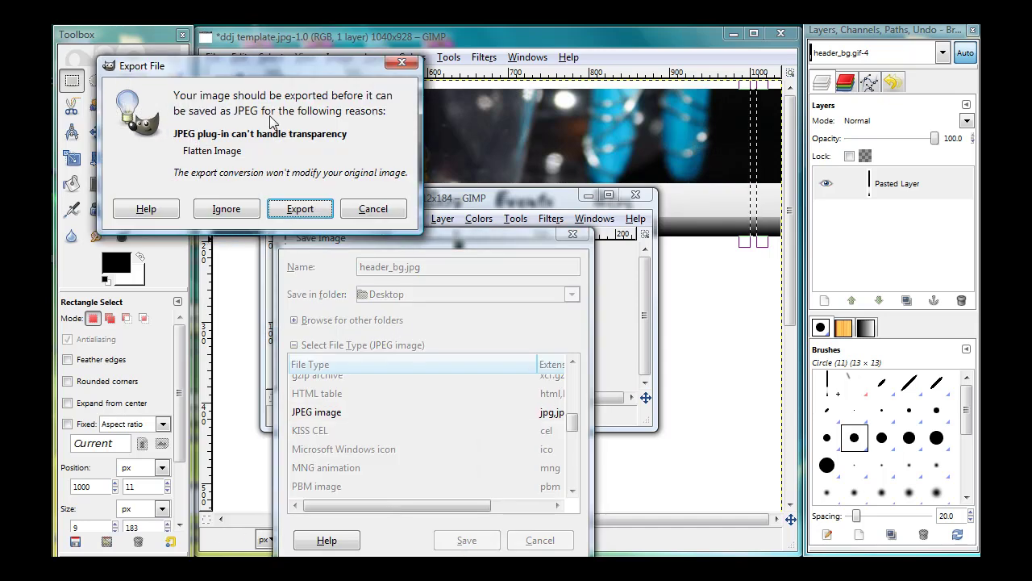
Accept flattening for JPEG export and set the quality to 75
click(300, 211)
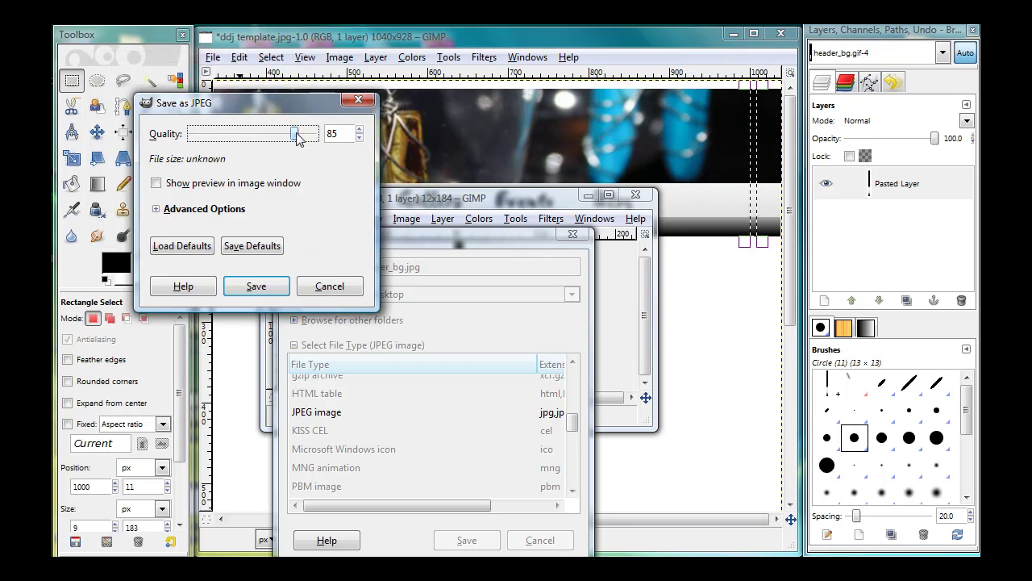
drag(297, 139, 285, 139)
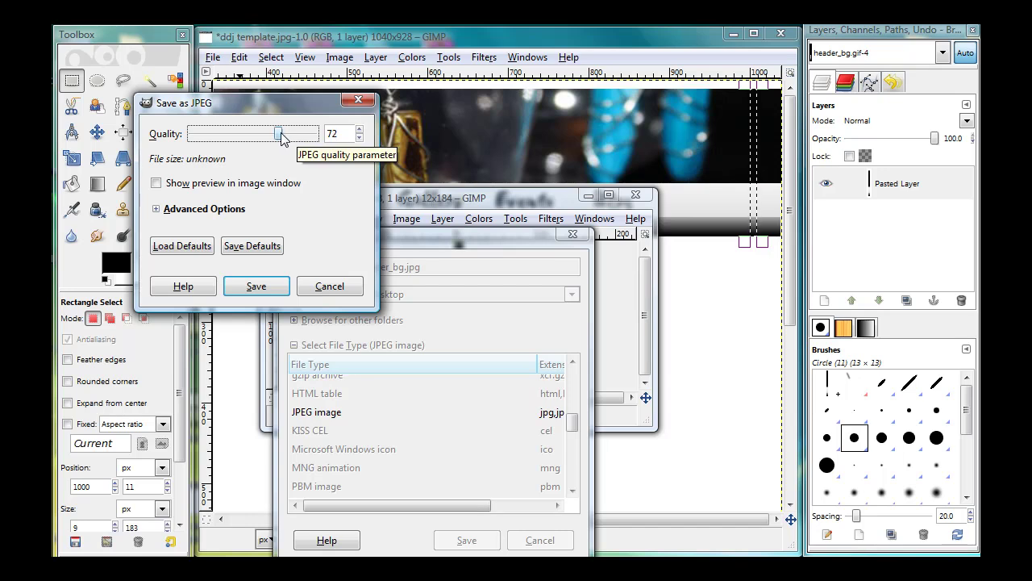
drag(284, 139, 286, 139)
Save header_bg.jpg at quality 75, close it, and deselect the template
click(255, 285)
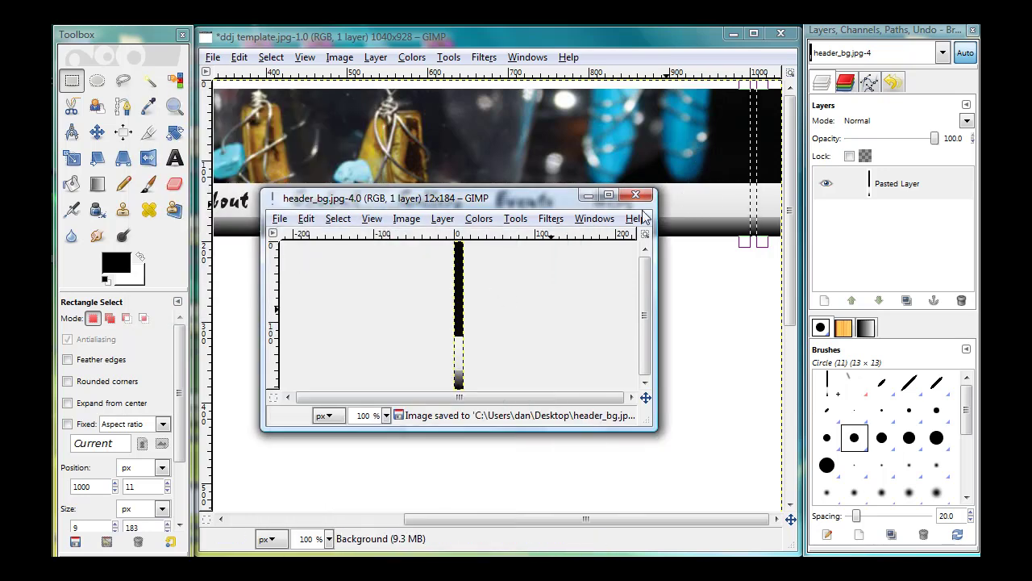
click(637, 198)
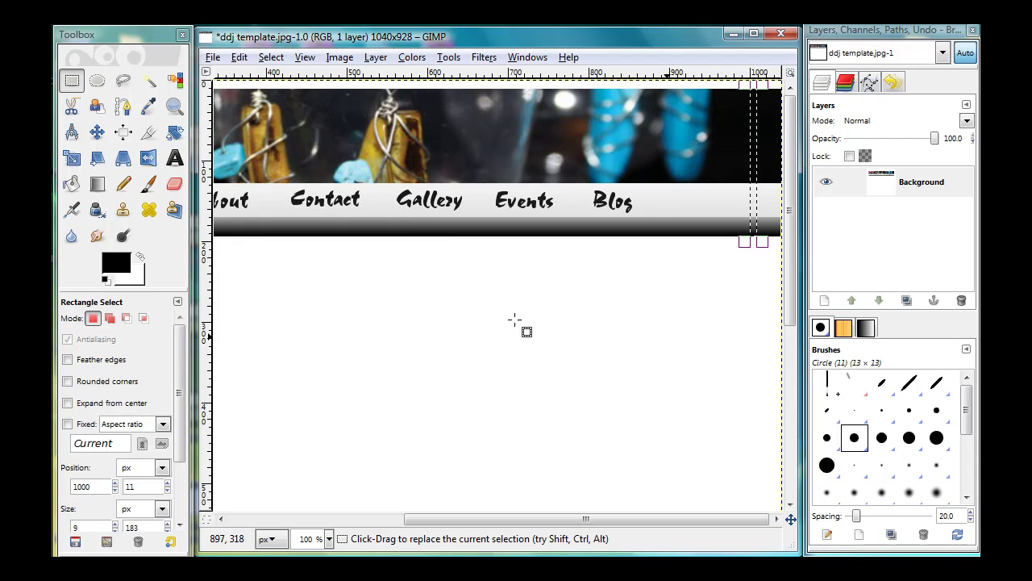
click(72, 82)
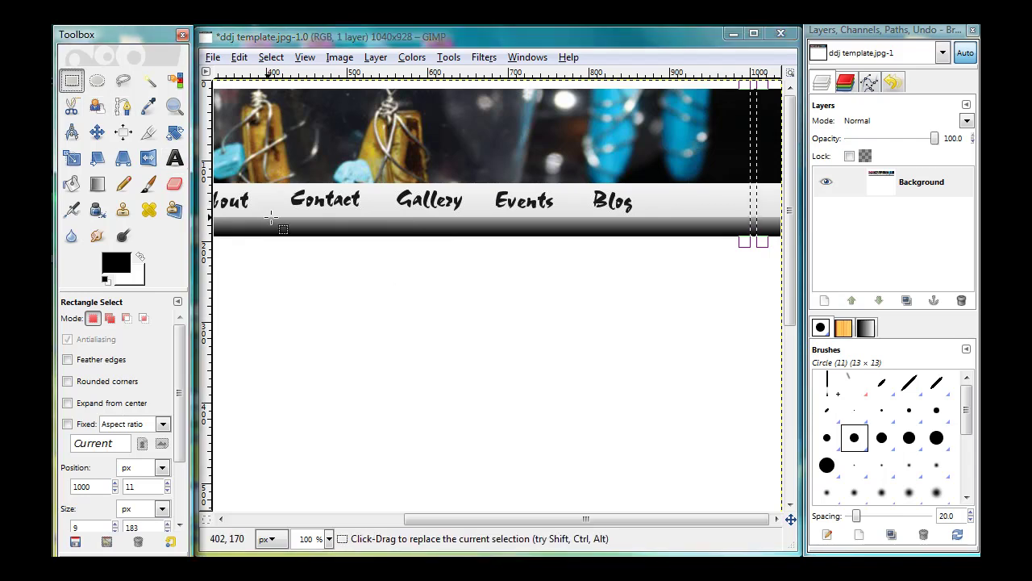
click(463, 252)
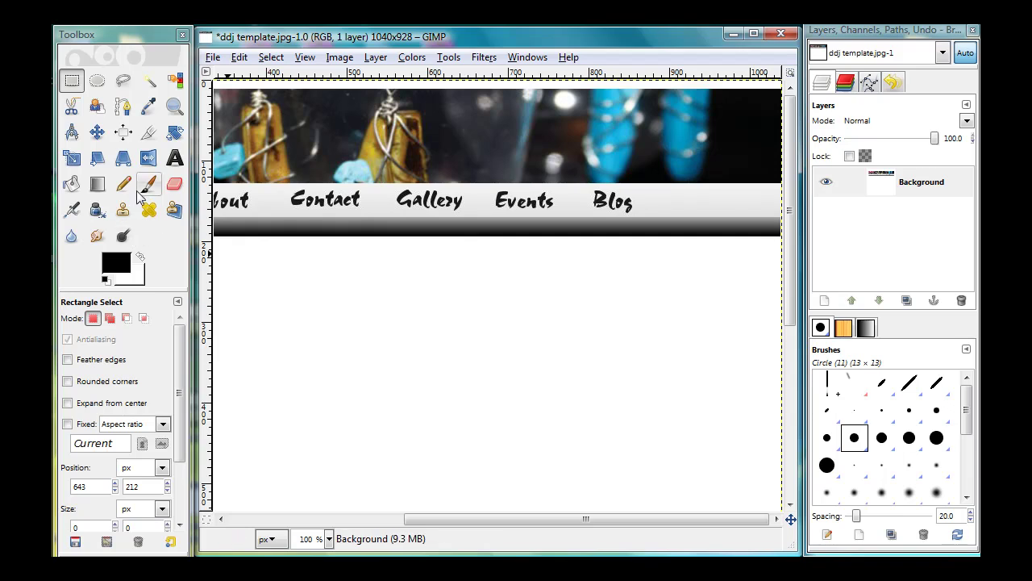
Zoom the template out to 50% so the whole page is visible
click(174, 106)
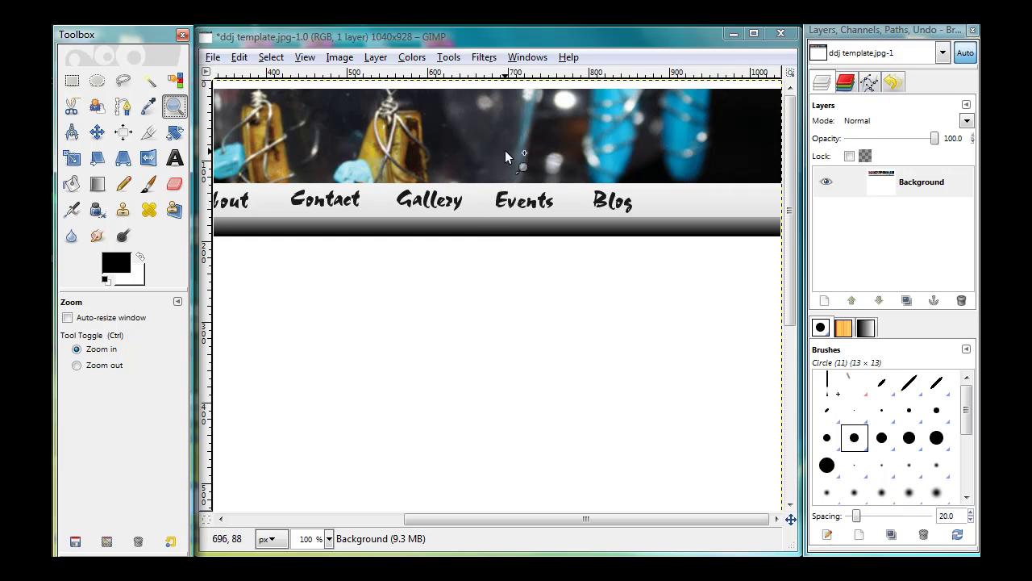
click(77, 366)
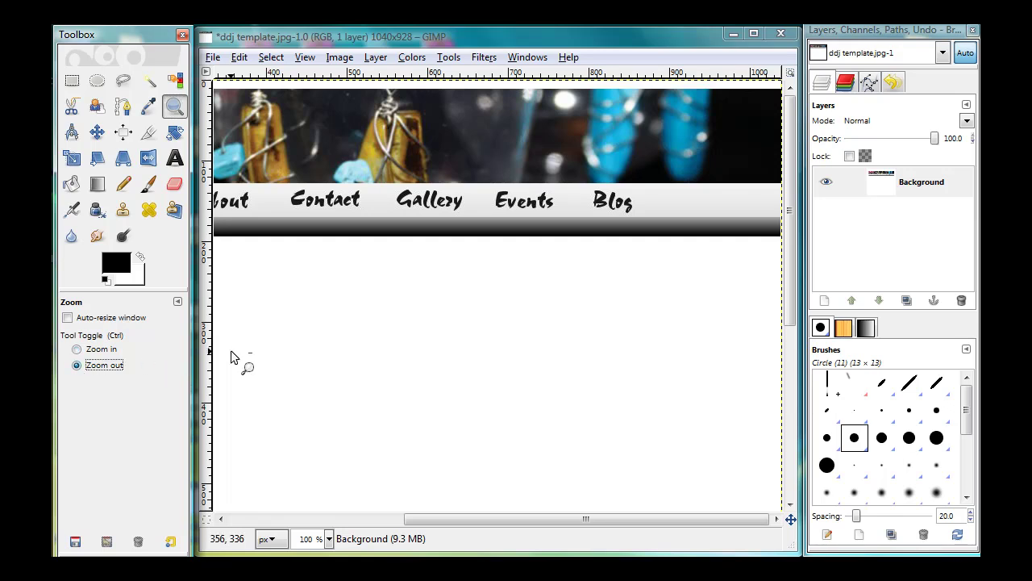
click(516, 122)
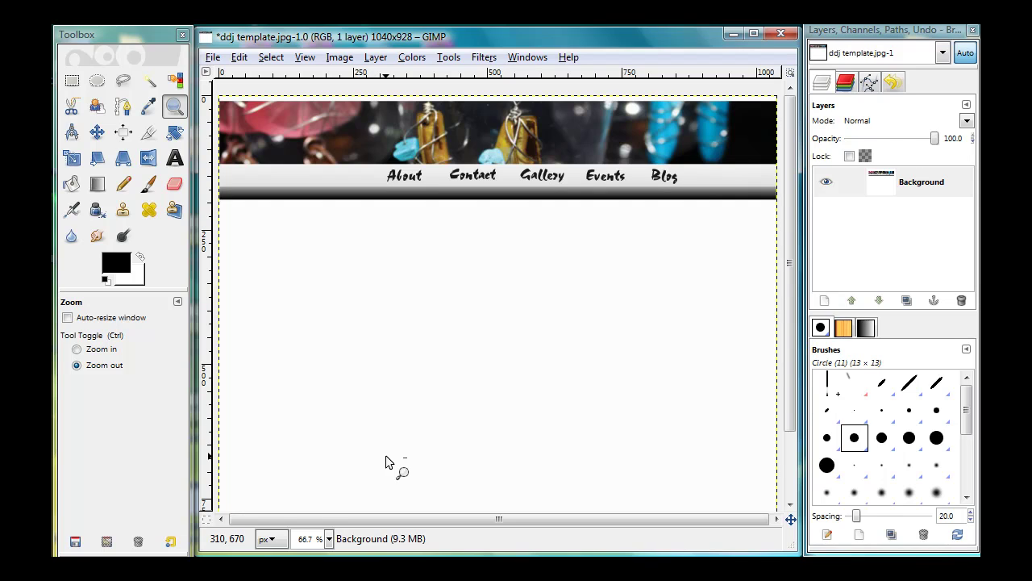
click(329, 538)
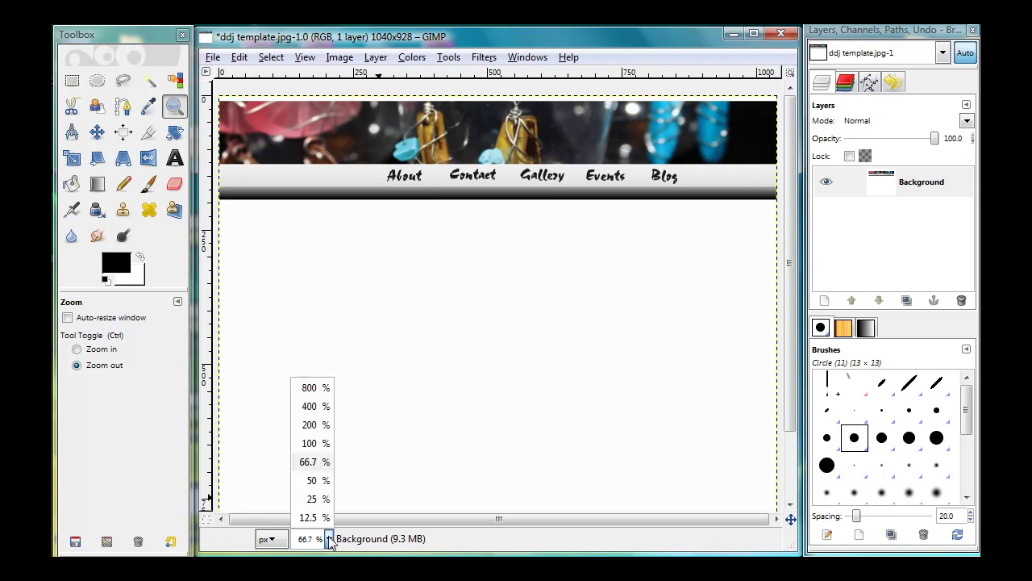
click(323, 481)
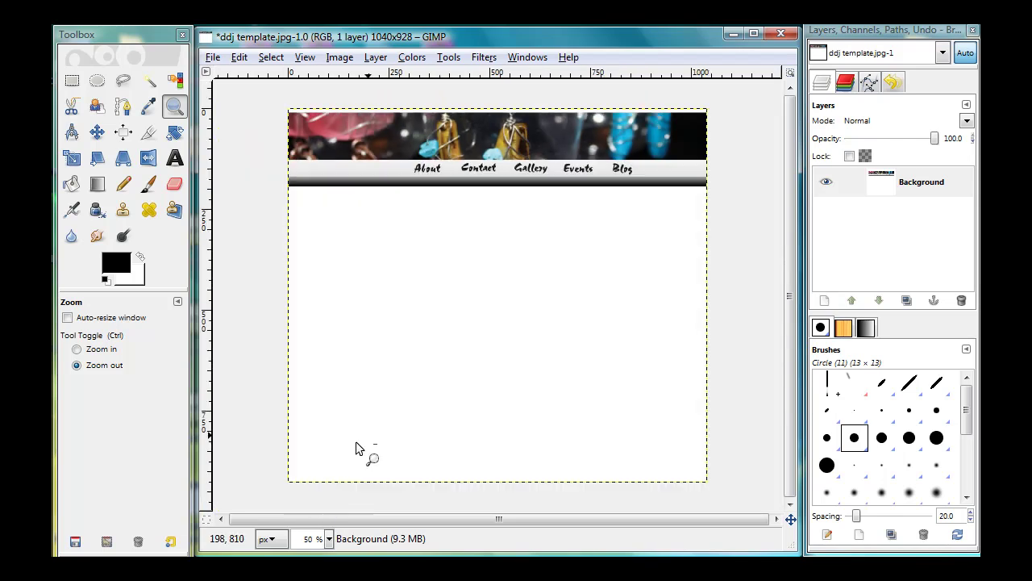
click(72, 80)
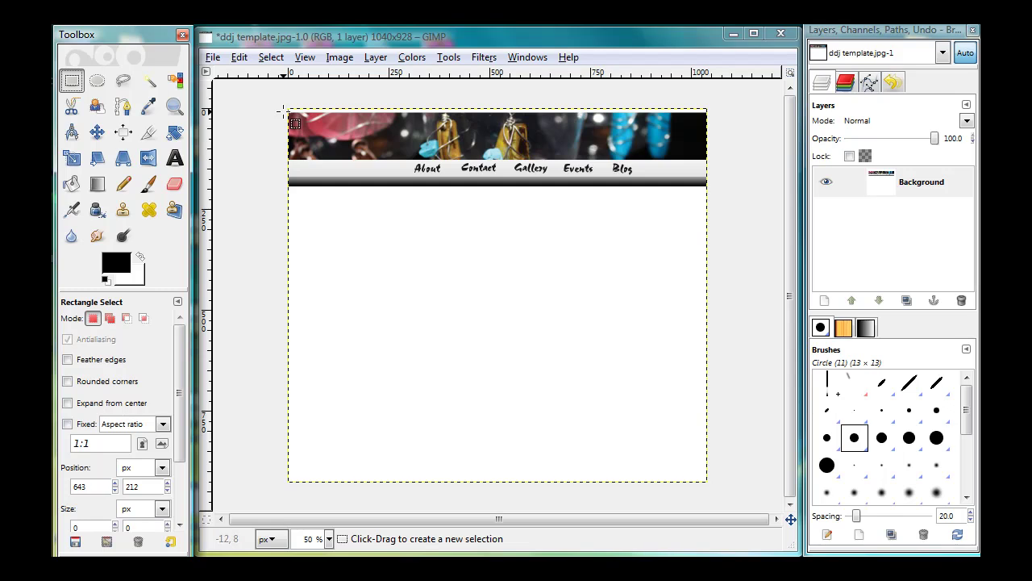
Select the full-width earring photo strip and paste the clipboard as a new image
drag(284, 112, 706, 160)
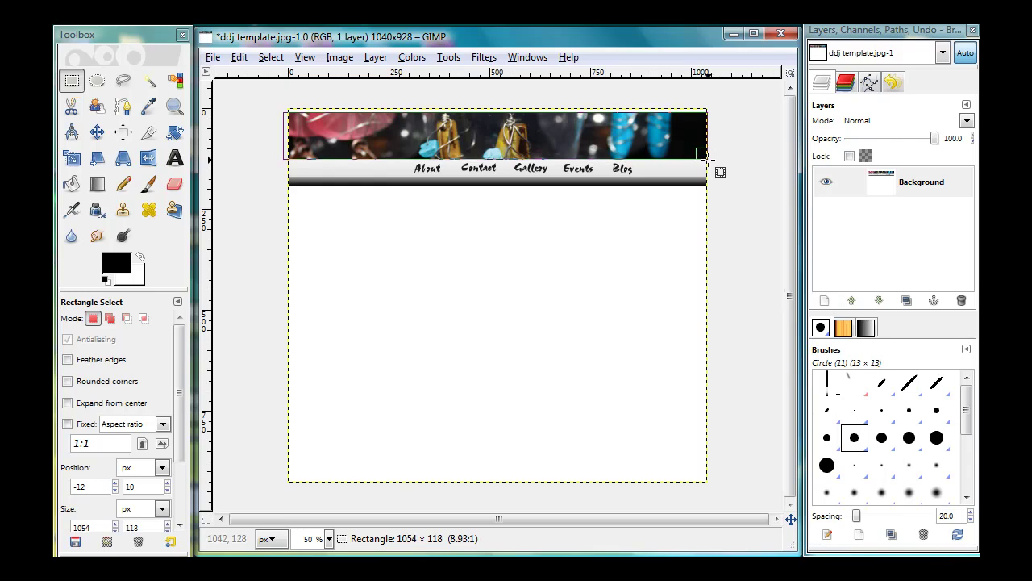
drag(708, 159, 707, 160)
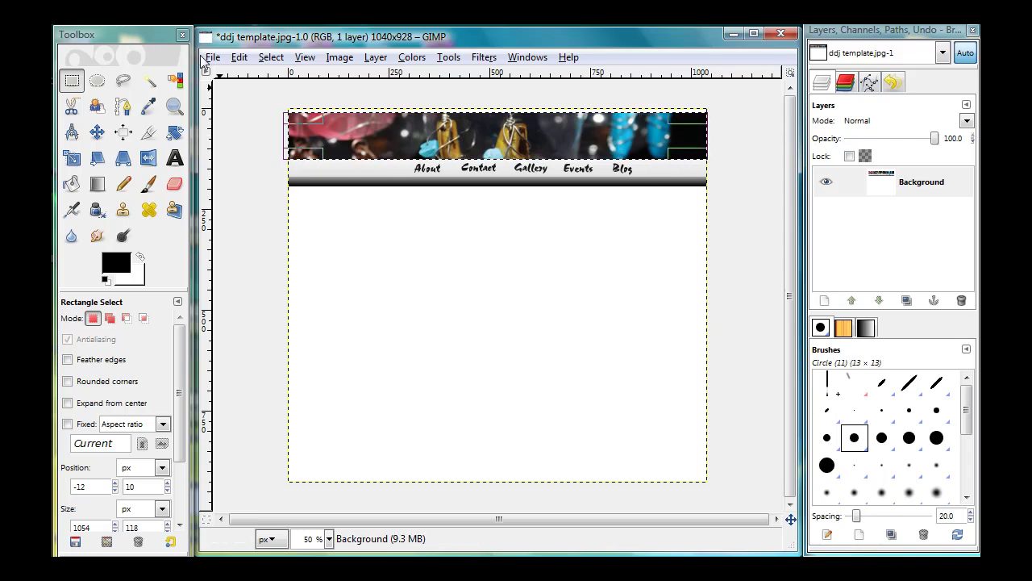
click(240, 57)
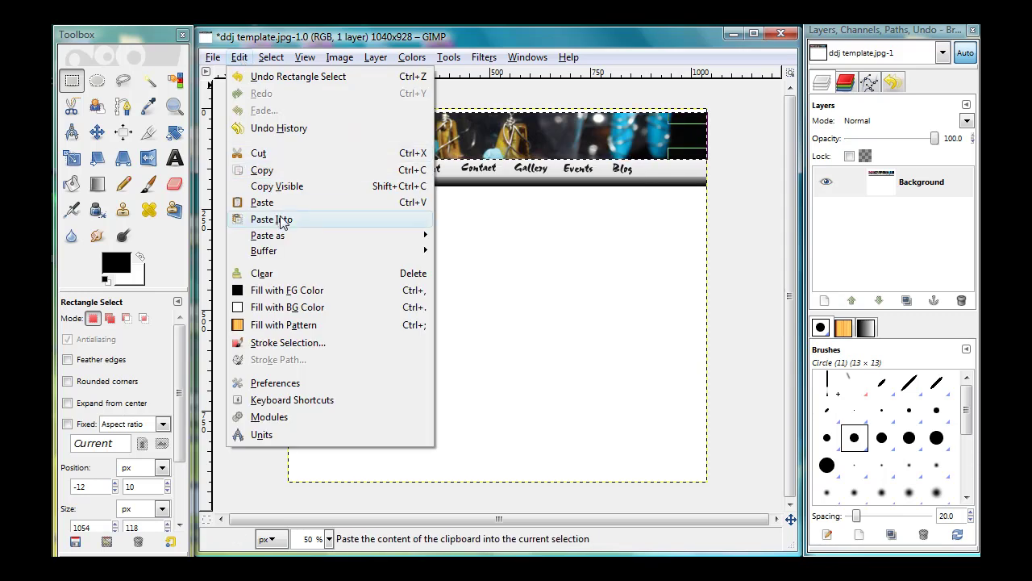
mouse_move(321, 234)
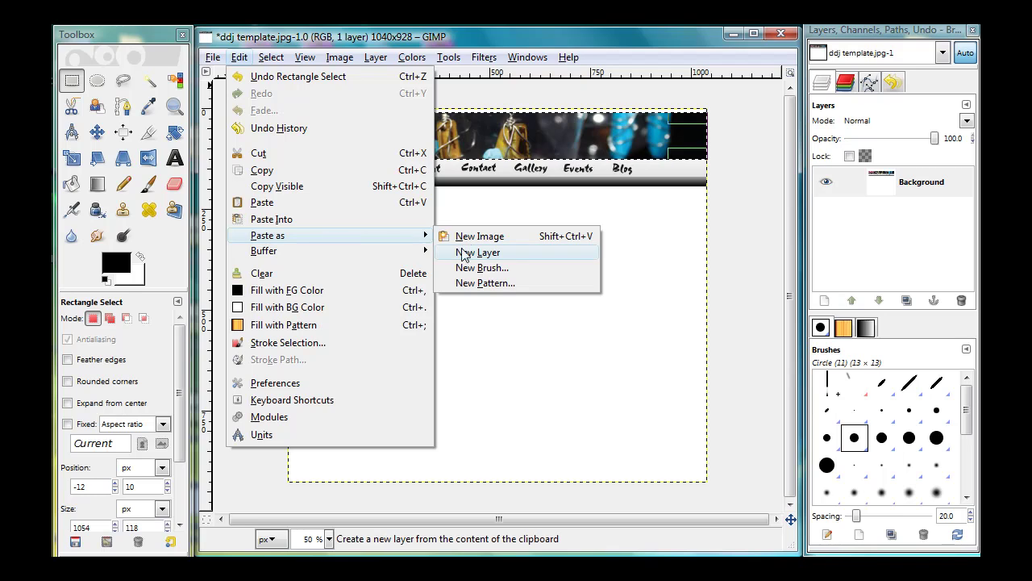
click(498, 239)
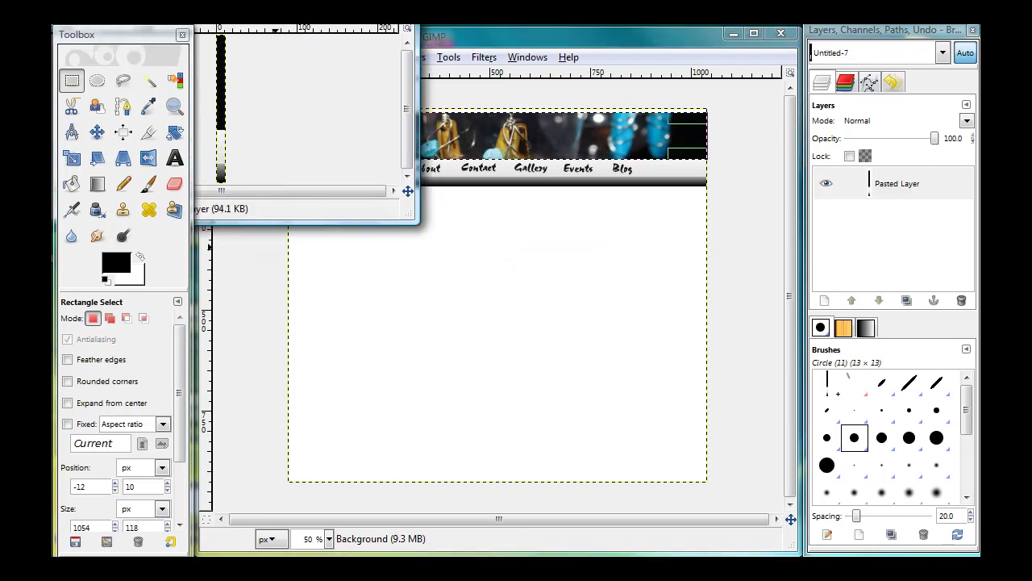
Close the stray 12×184 Untitled image without saving
drag(300, 0, 524, 238)
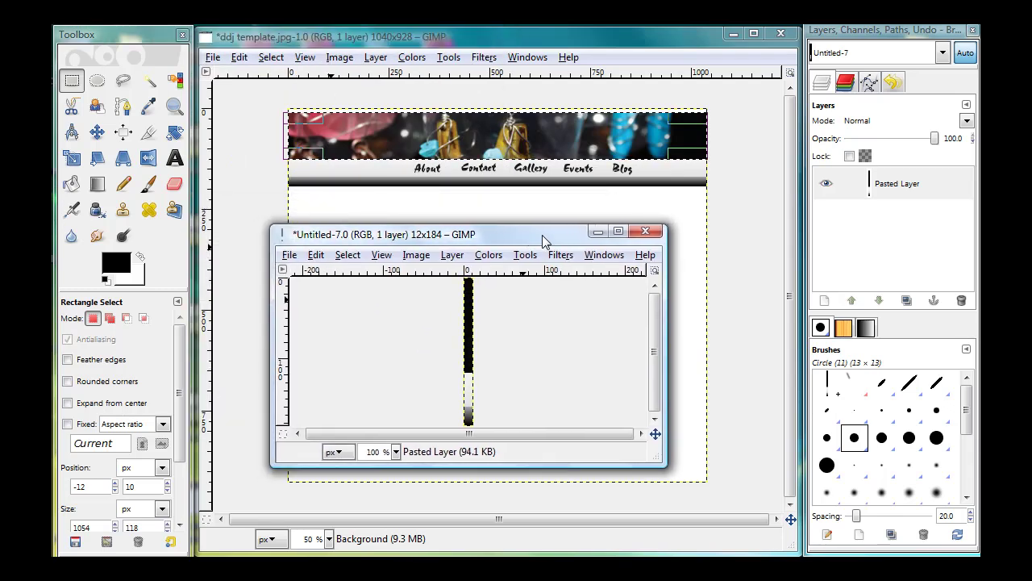
click(645, 232)
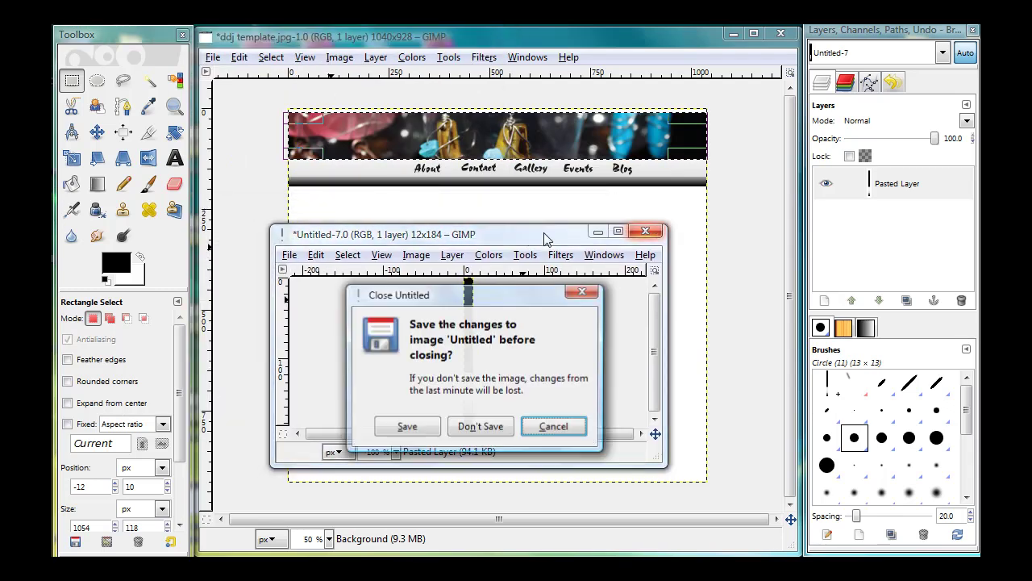
click(581, 428)
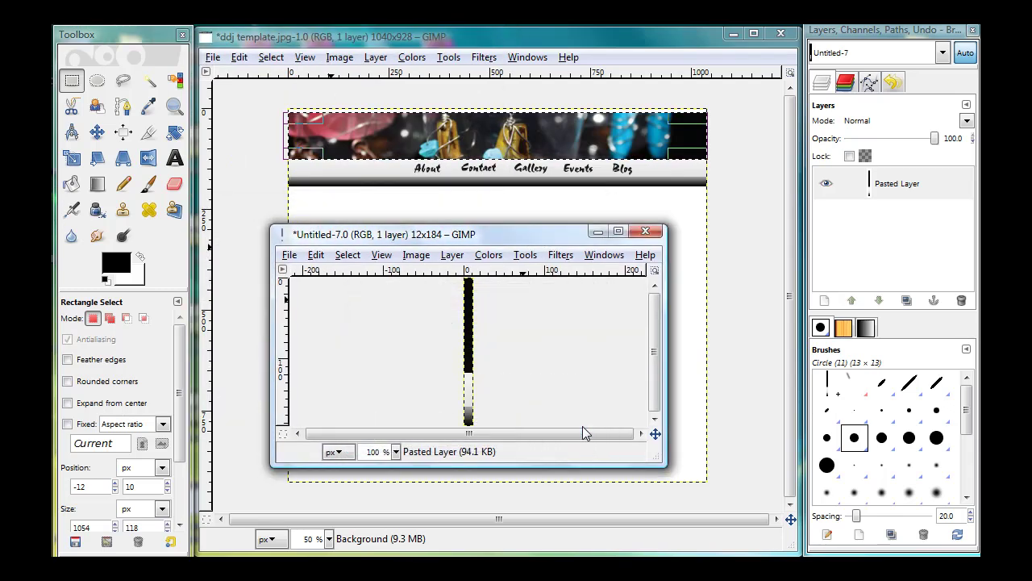
click(645, 234)
click(479, 428)
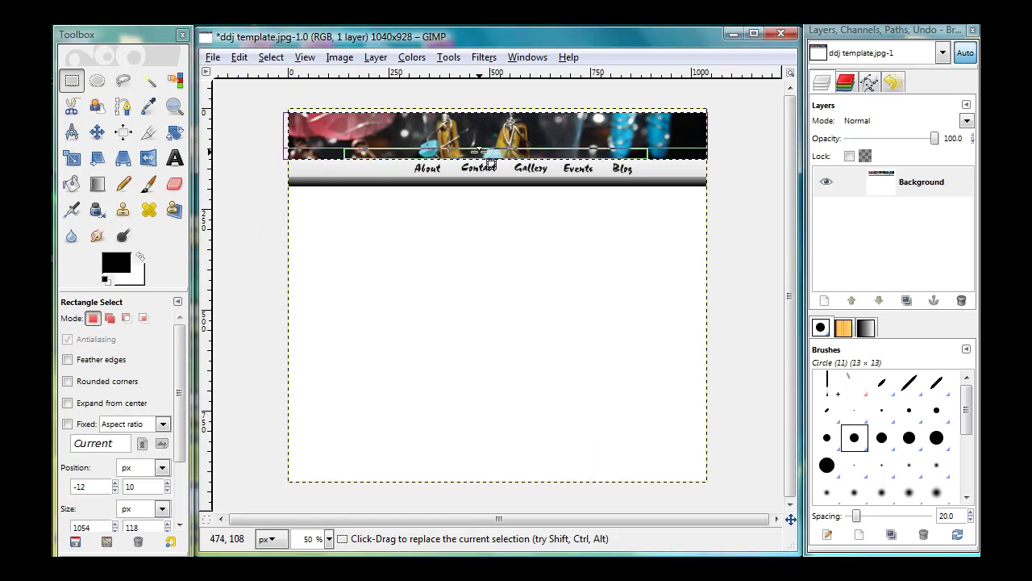
click(239, 58)
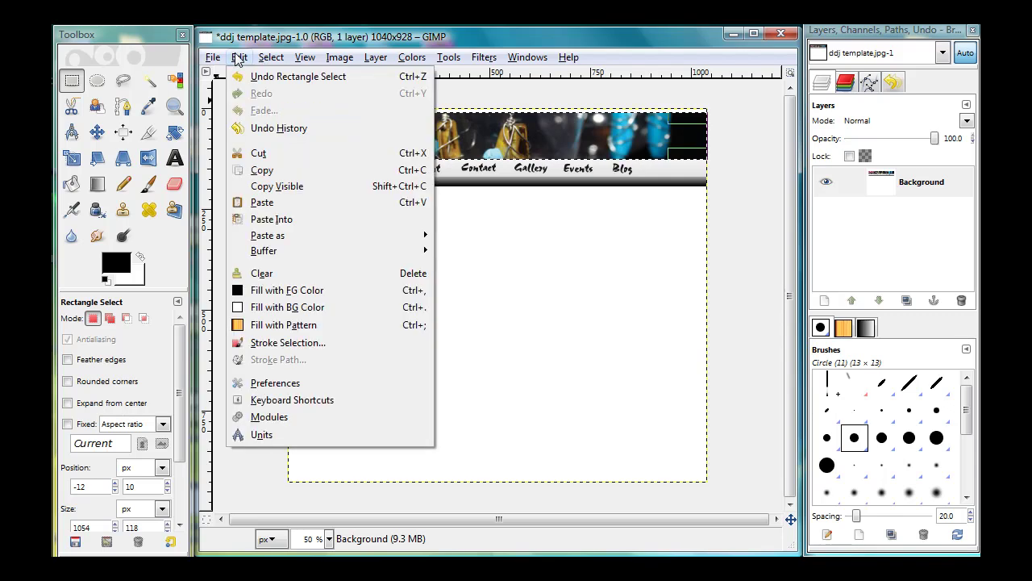
click(266, 170)
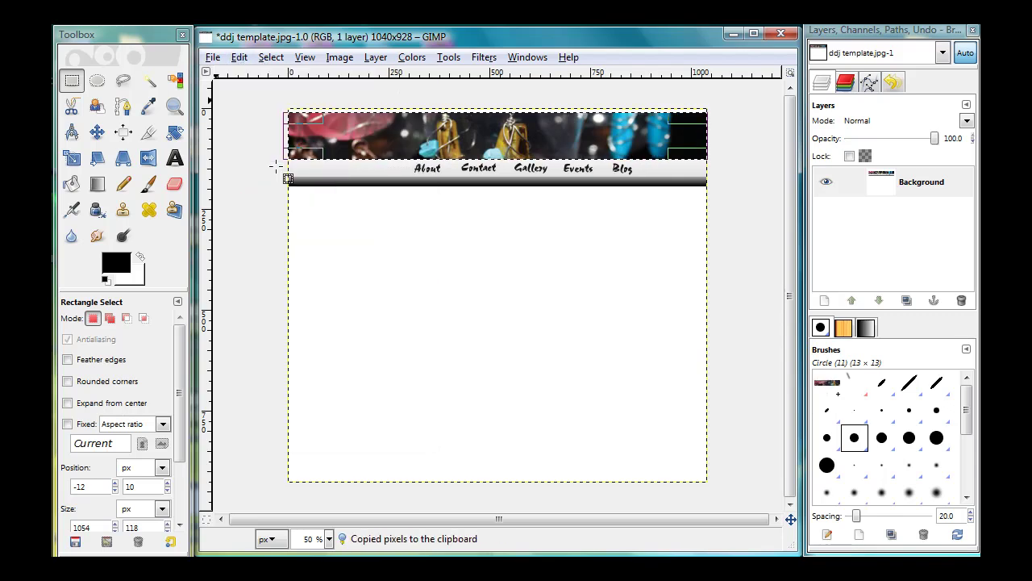
click(242, 61)
mouse_move(276, 240)
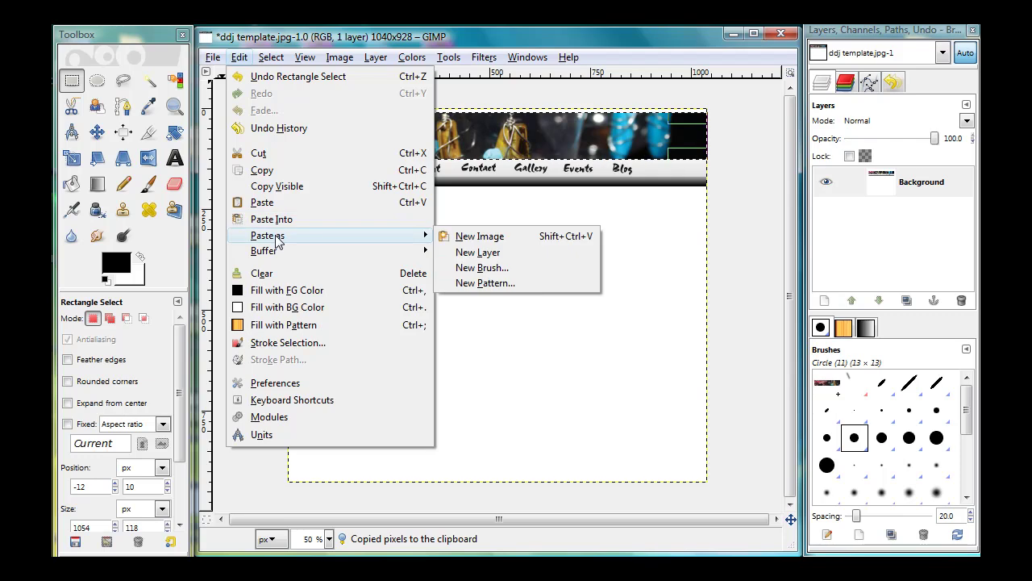
click(492, 237)
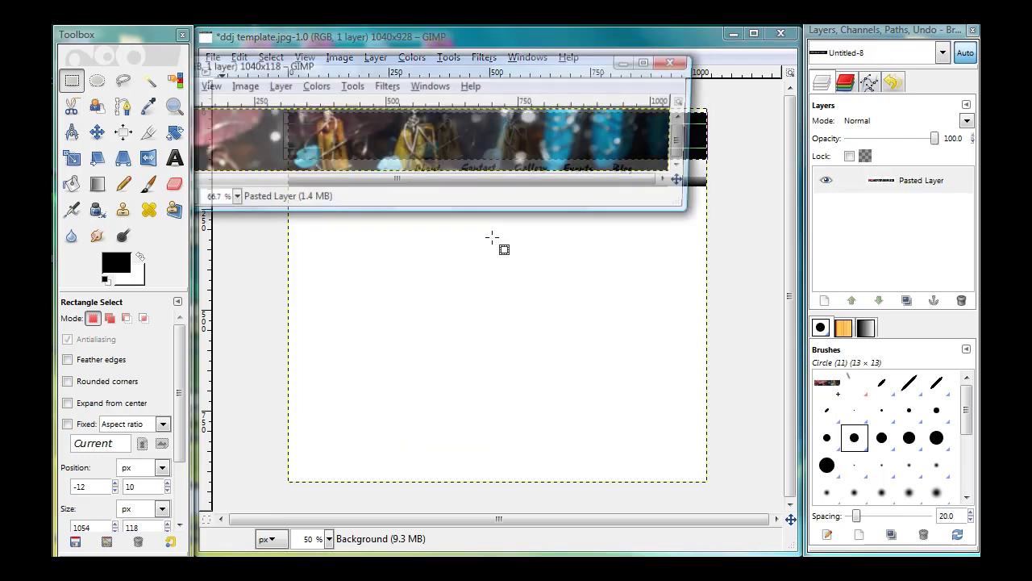
drag(484, 67, 587, 187)
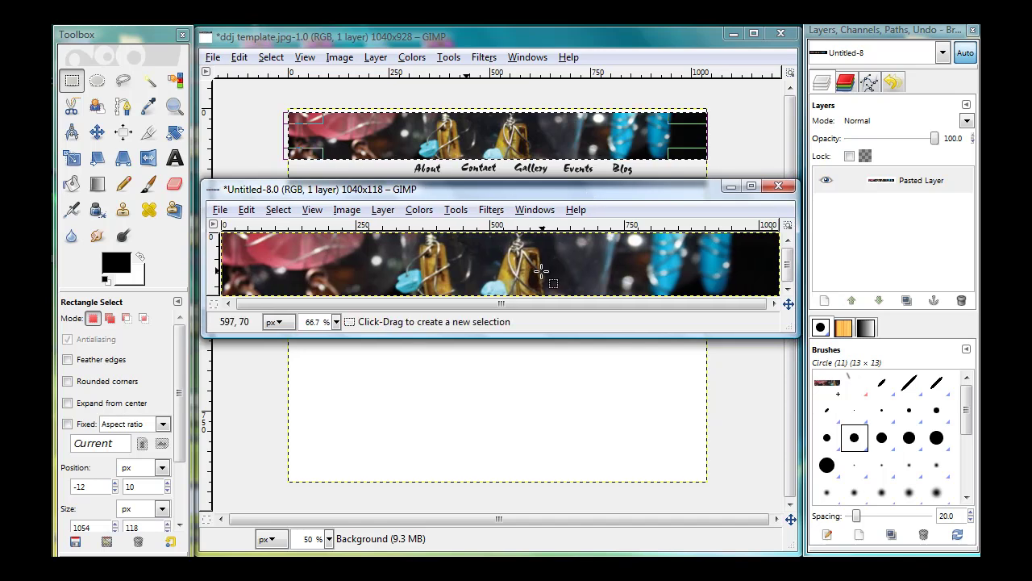
click(221, 210)
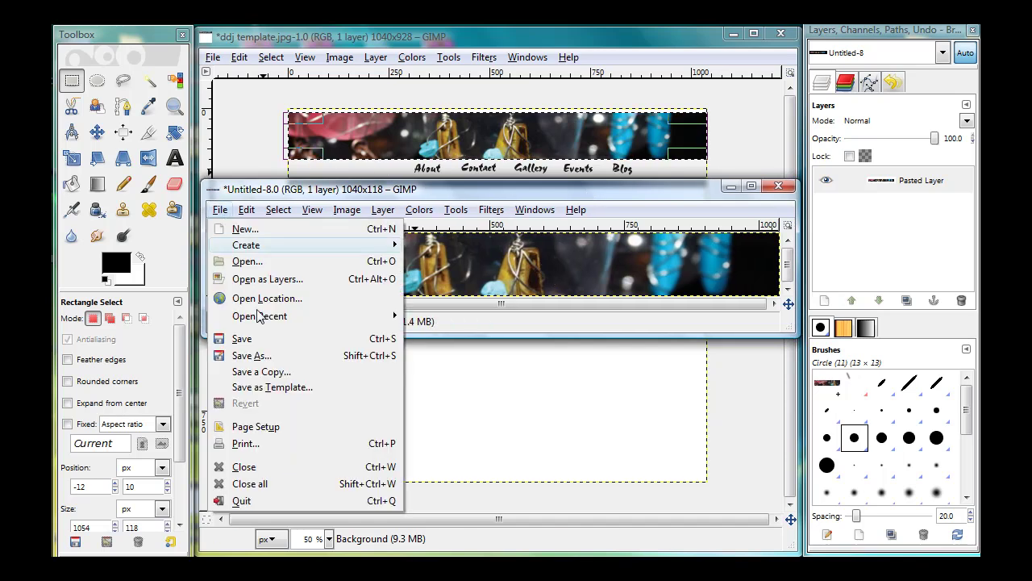
click(251, 356)
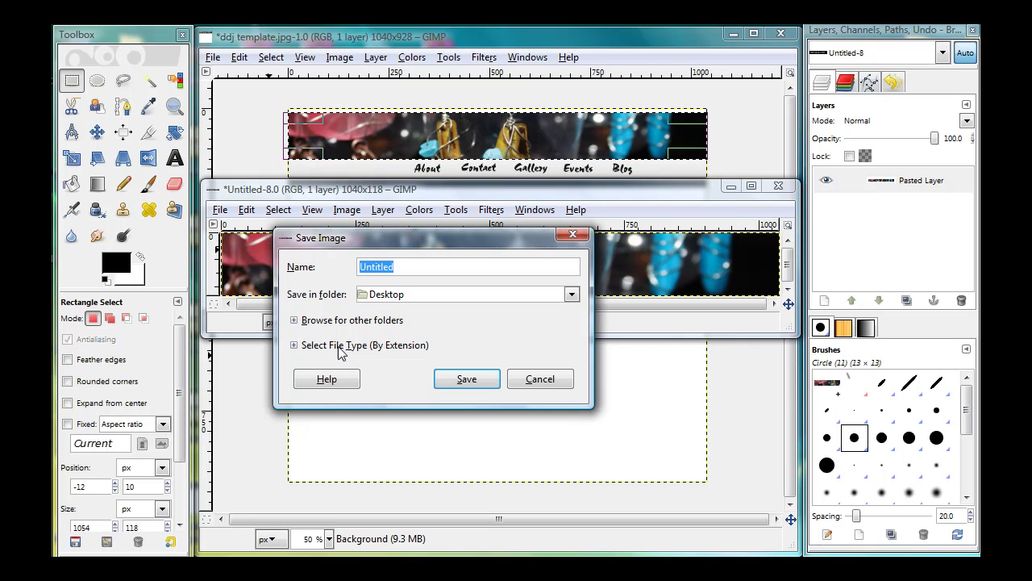
click(294, 346)
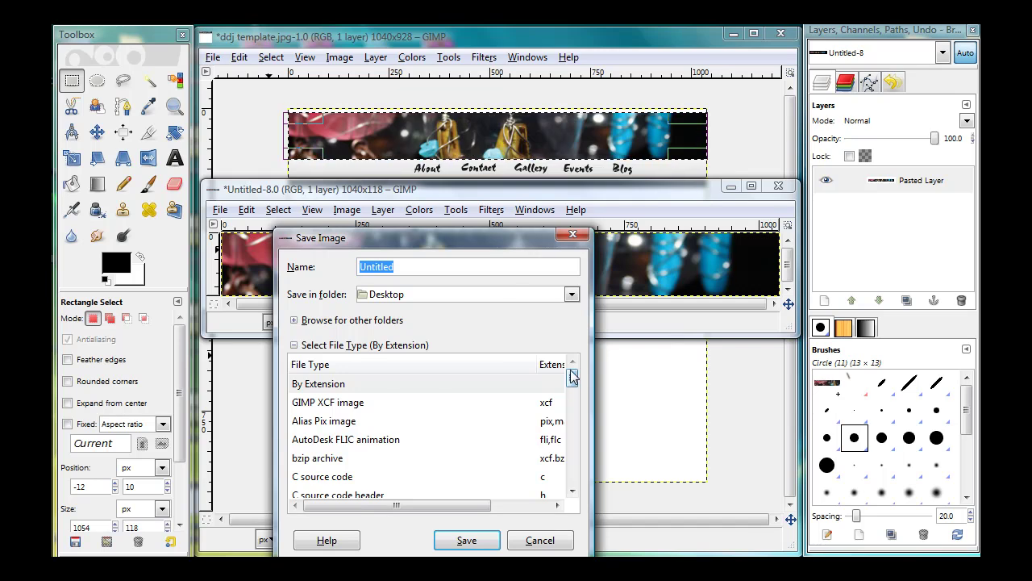
click(540, 540)
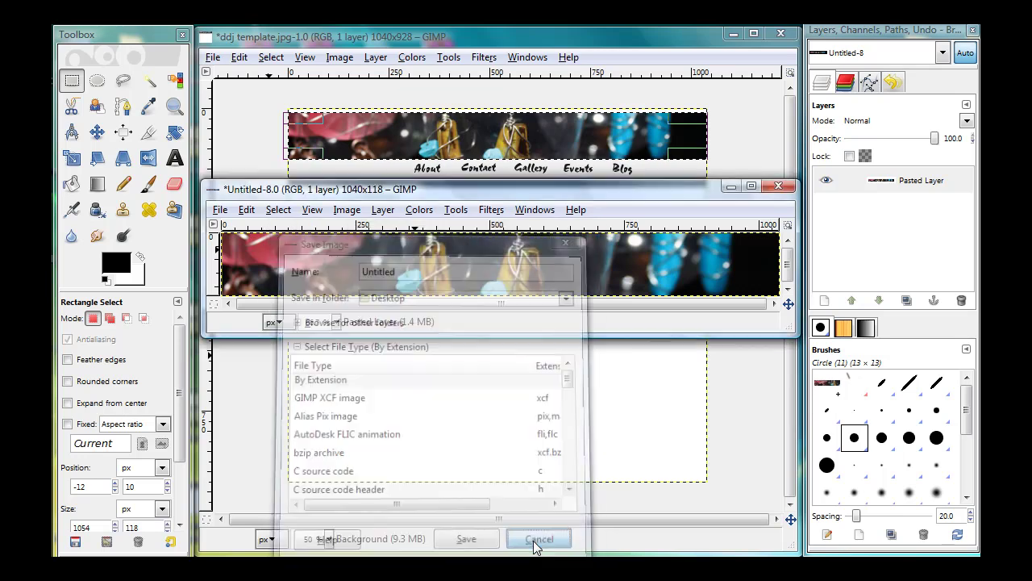
click(778, 187)
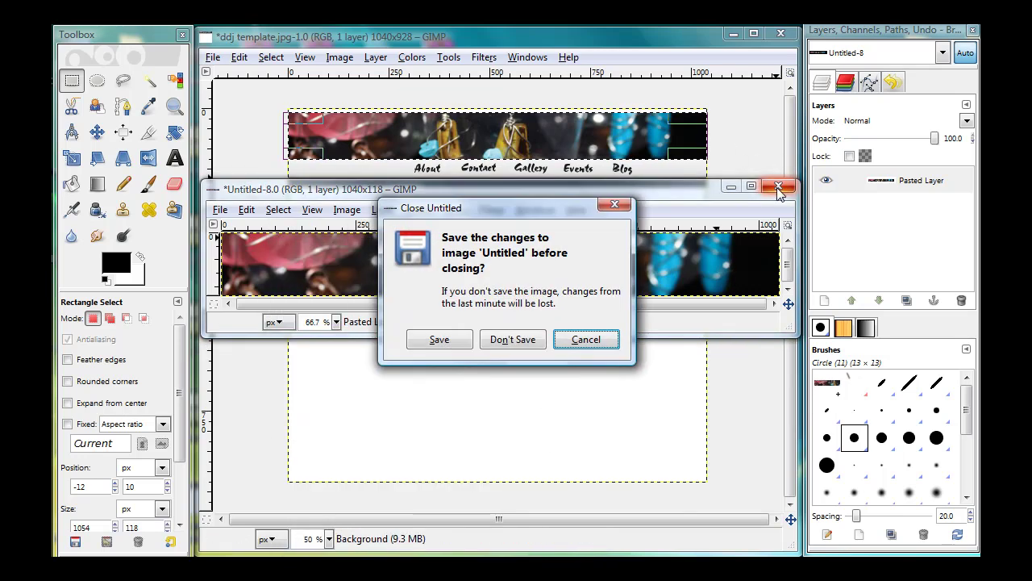
click(513, 339)
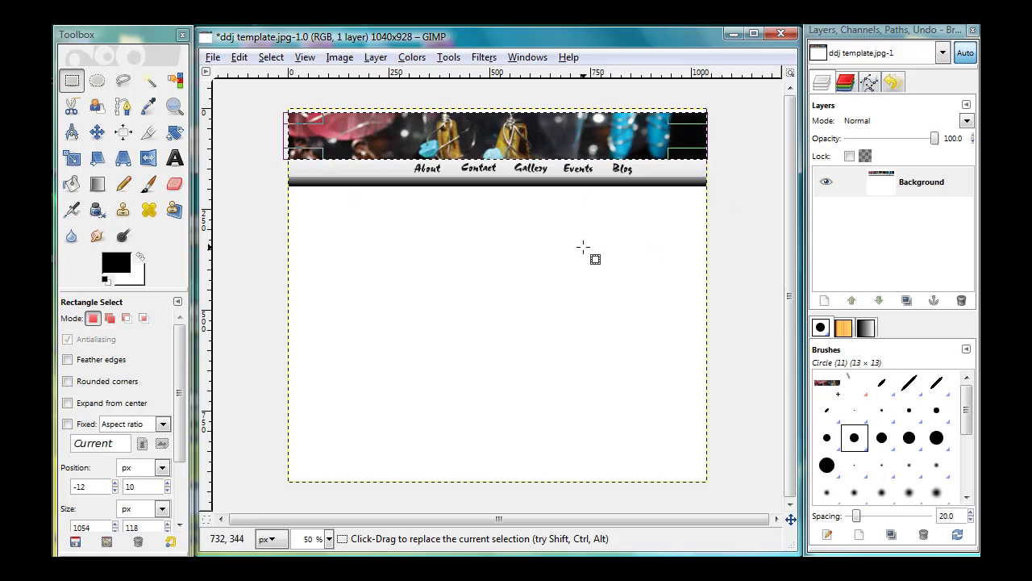
Clear the old selection, select the 968×118 earring photo strip and copy it
click(244, 107)
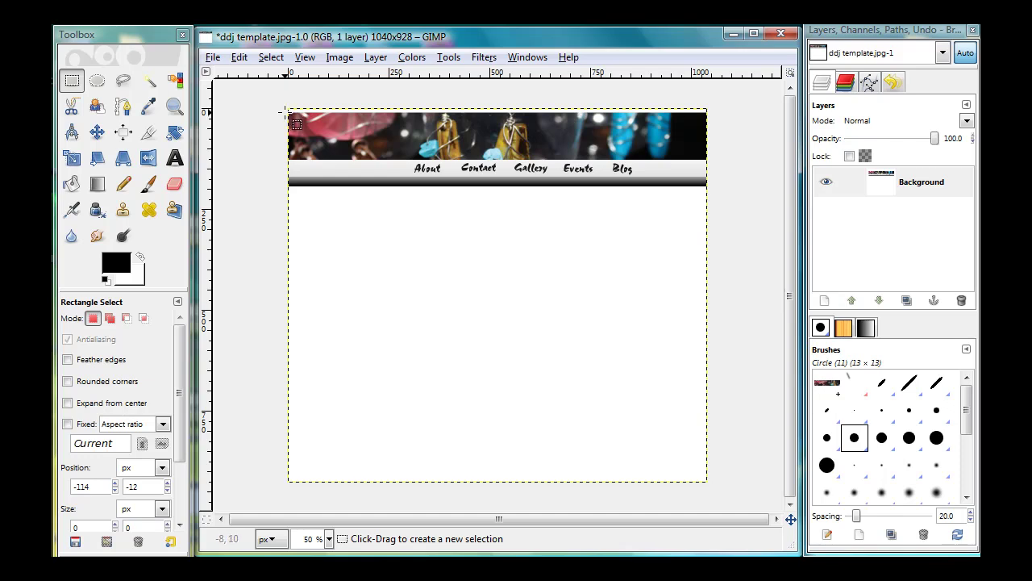
drag(285, 110, 690, 165)
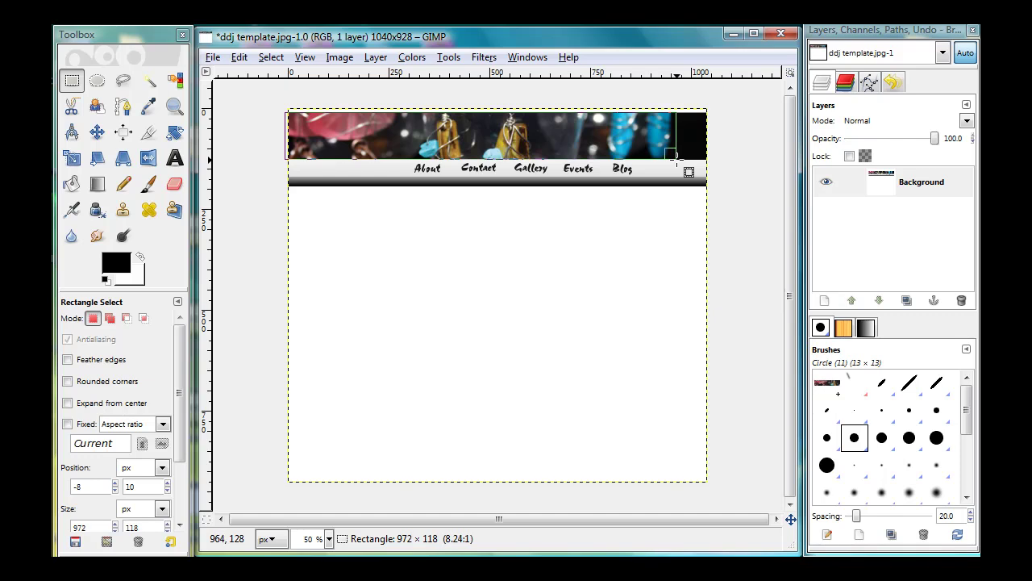
drag(675, 157, 675, 158)
drag(675, 157, 676, 157)
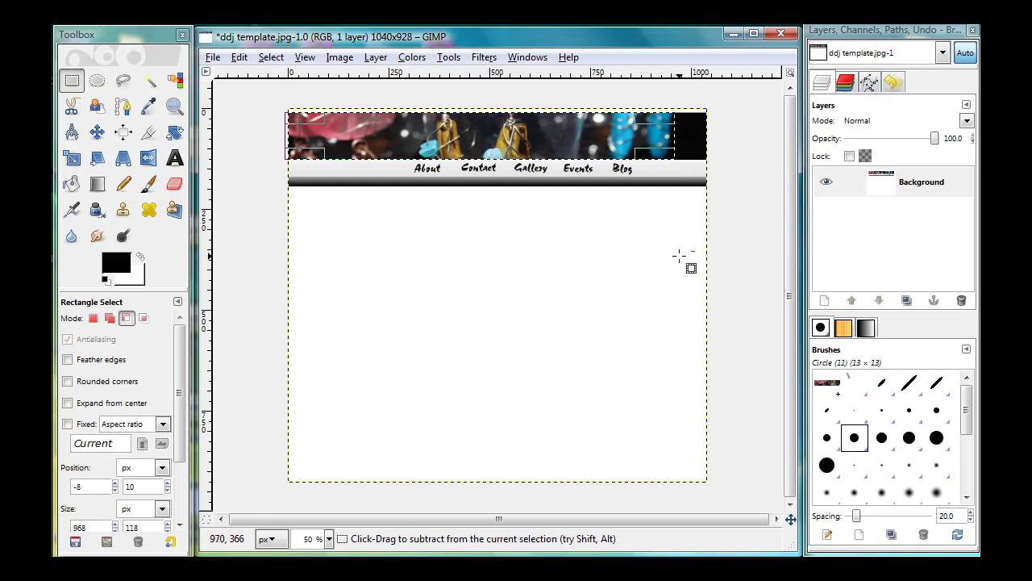
key(ctrl+c)
Paste the copied photo strip as a new image
click(240, 57)
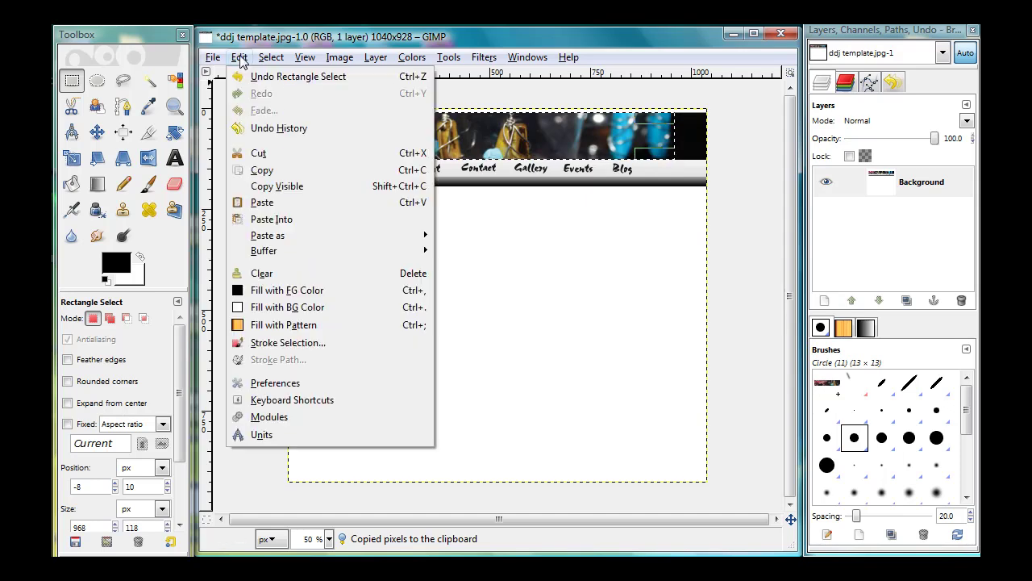
click(269, 171)
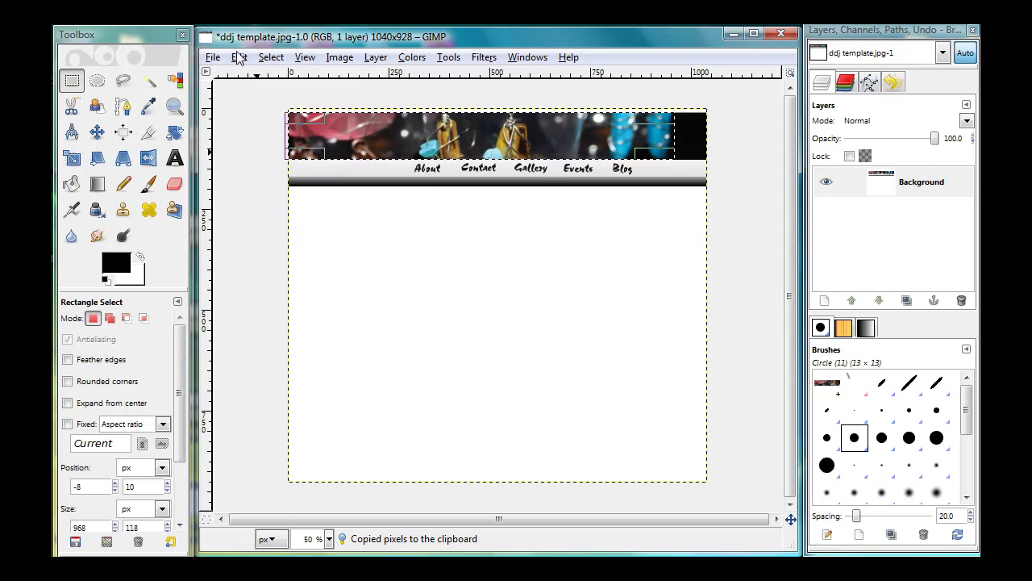
click(239, 59)
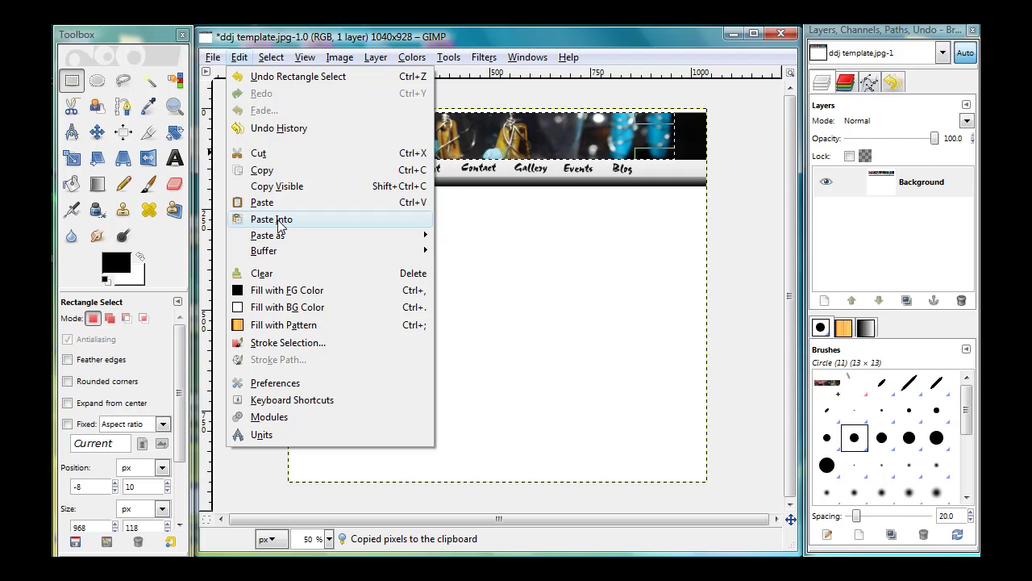
mouse_move(286, 244)
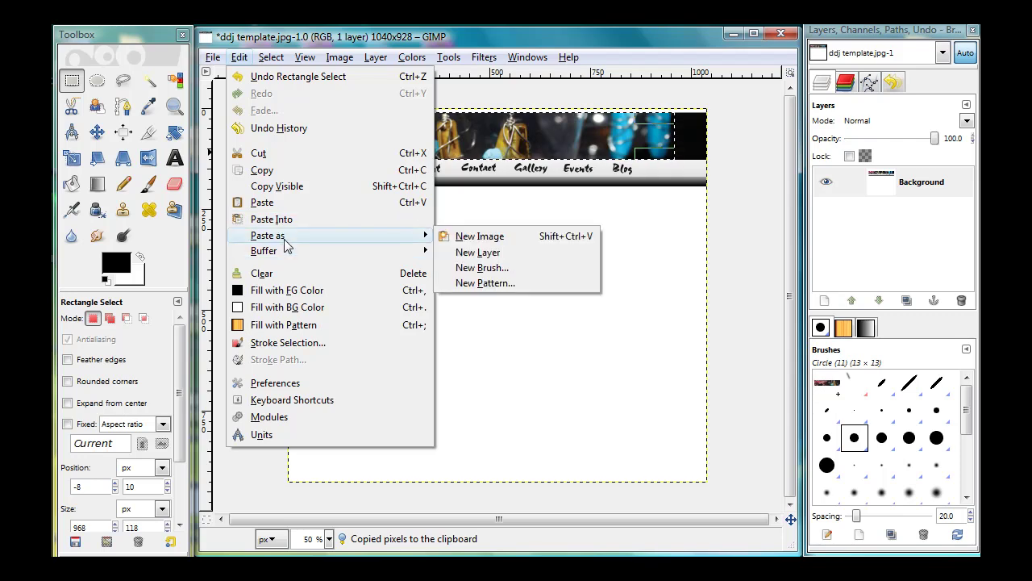
click(480, 236)
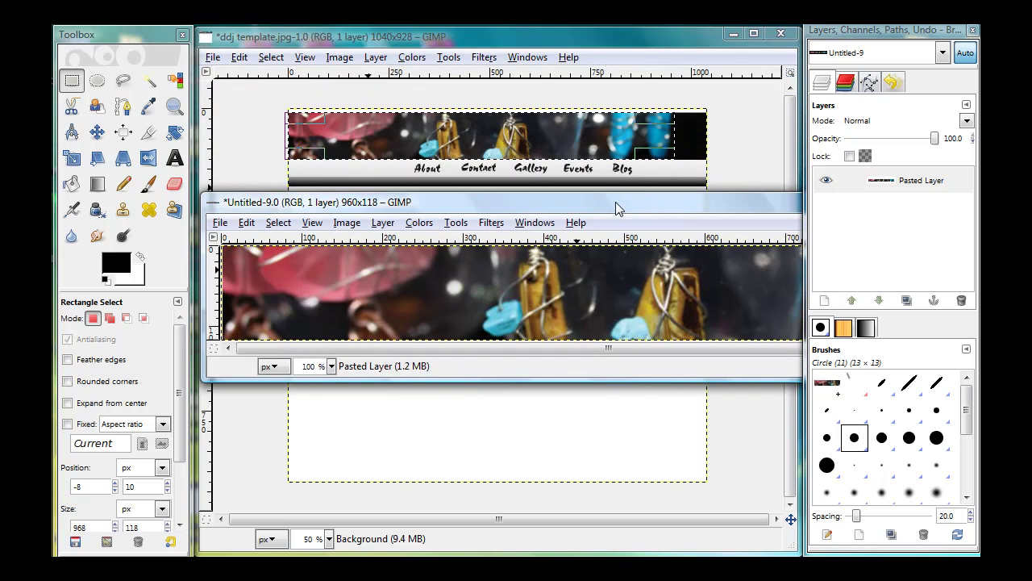
Save the strip as Untitled.jpg in JPEG format, flattened, at quality 85
click(220, 223)
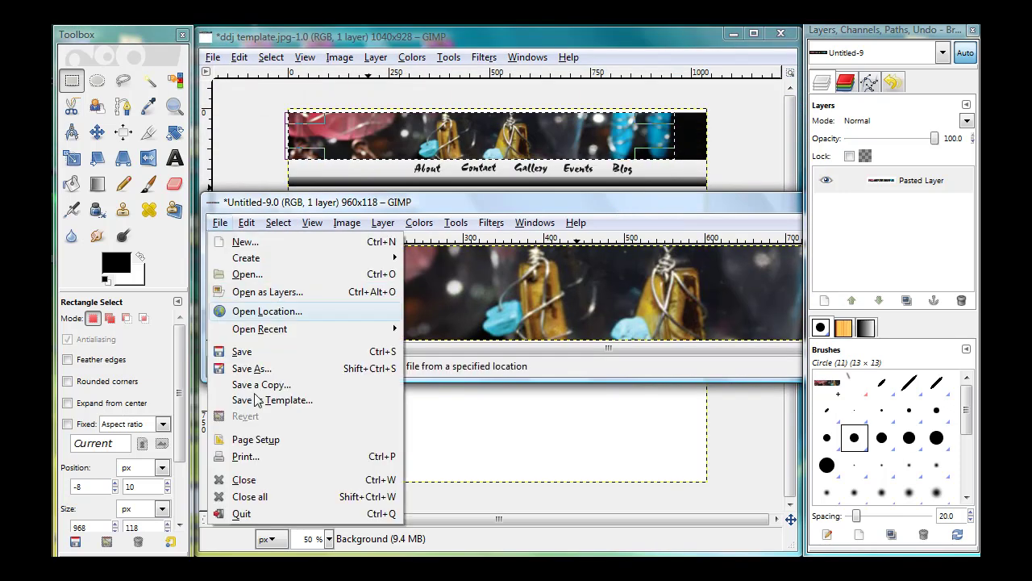
click(252, 368)
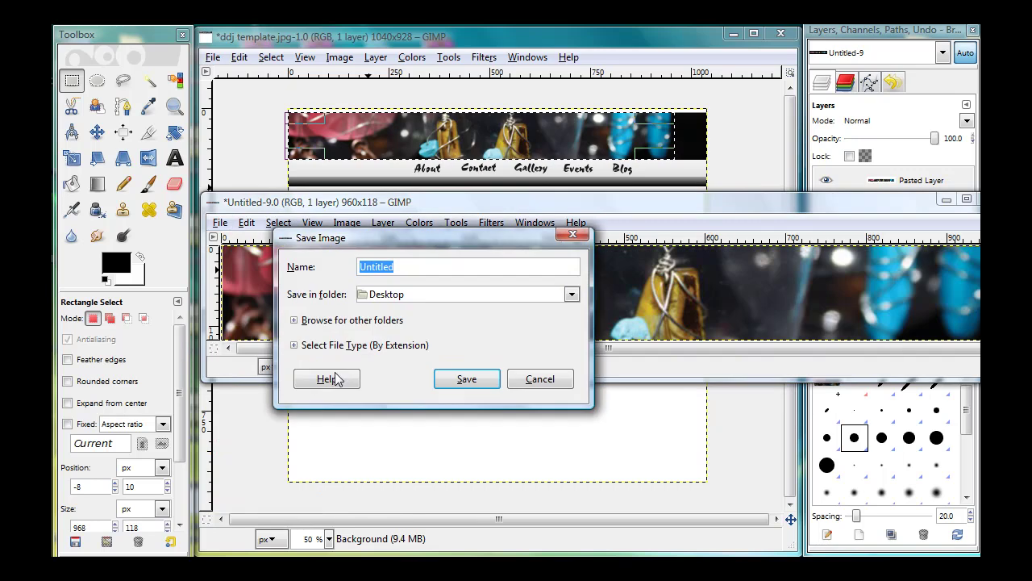
click(295, 345)
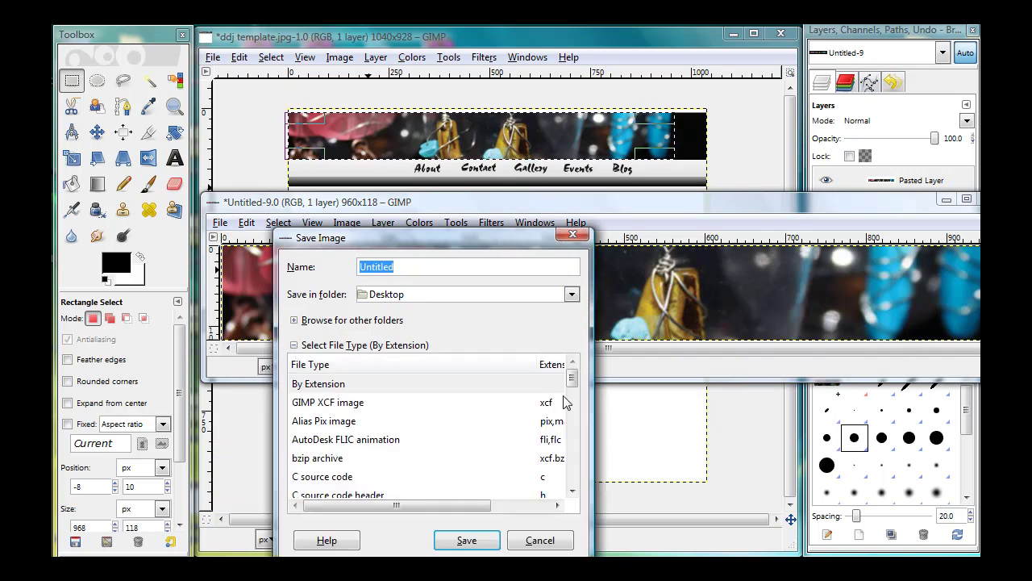
drag(572, 382, 575, 415)
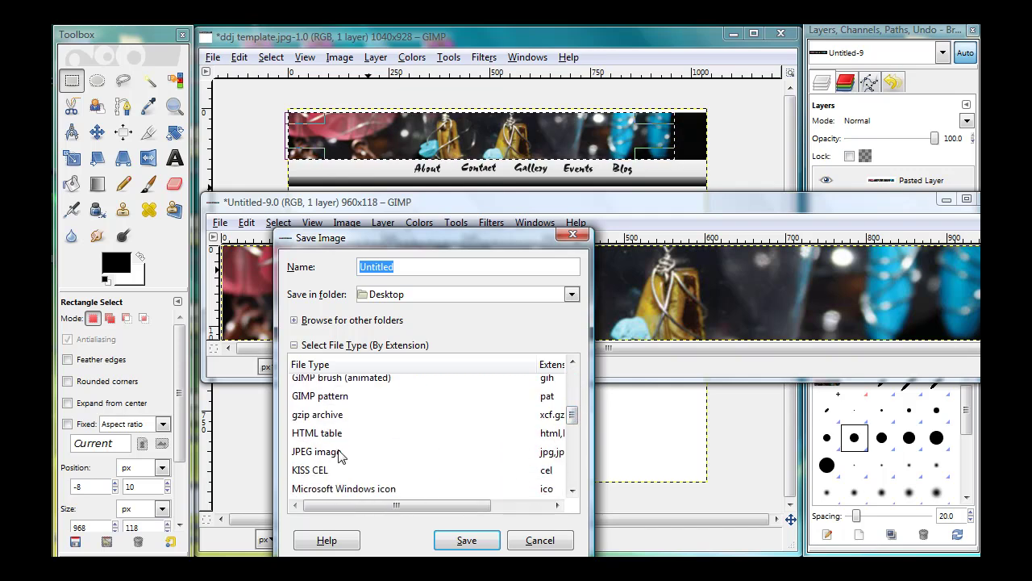
click(339, 452)
click(468, 540)
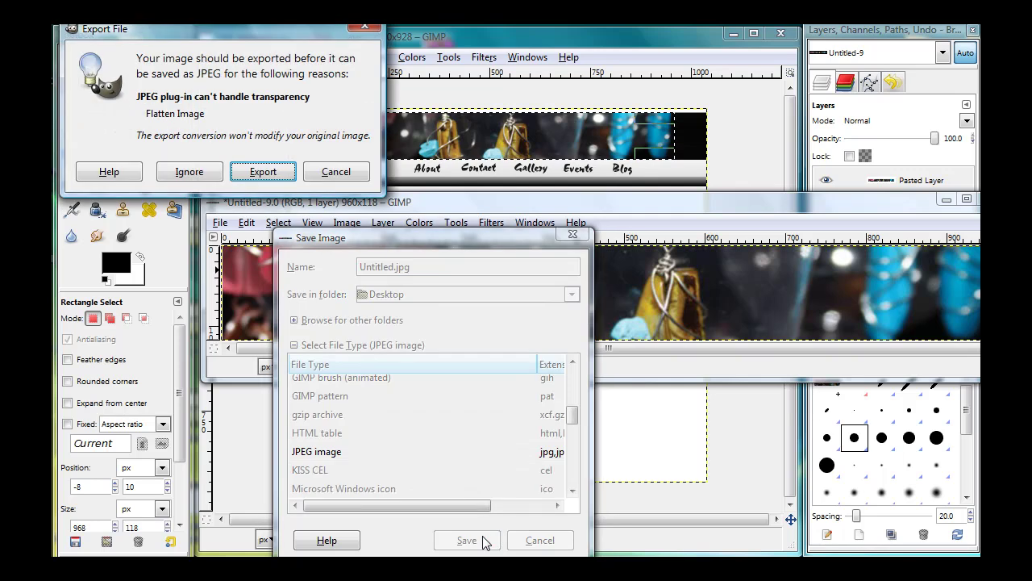
click(263, 173)
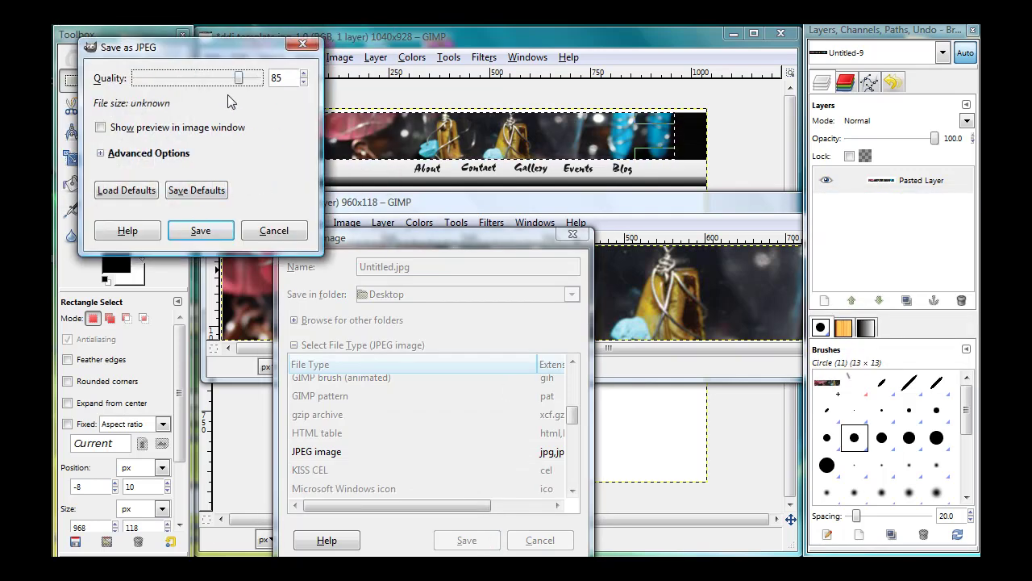
click(197, 233)
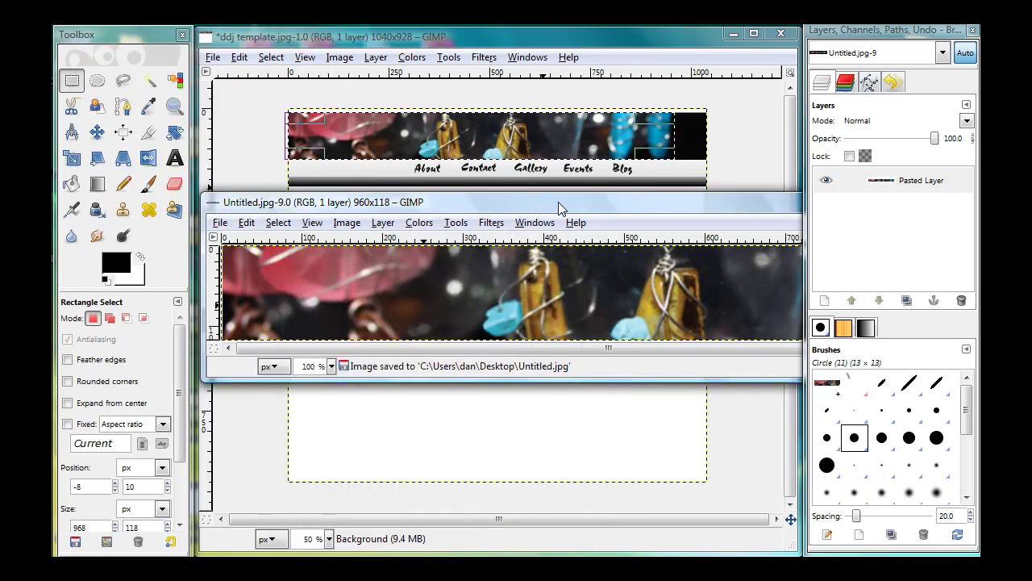
Move the Untitled.jpg strip window above header_bg.jpg so both images show
drag(559, 207, 532, 253)
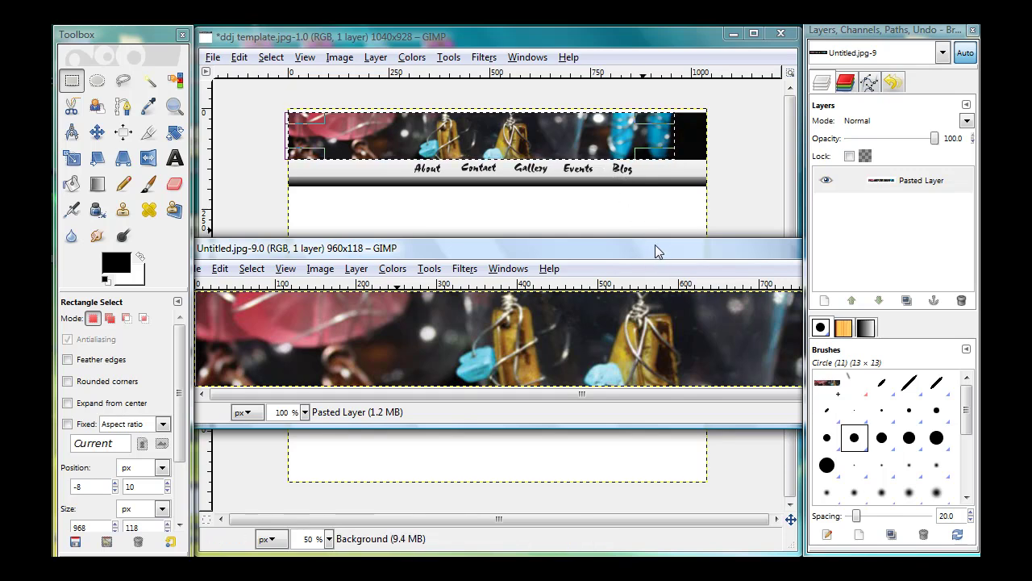
drag(658, 253, 682, 163)
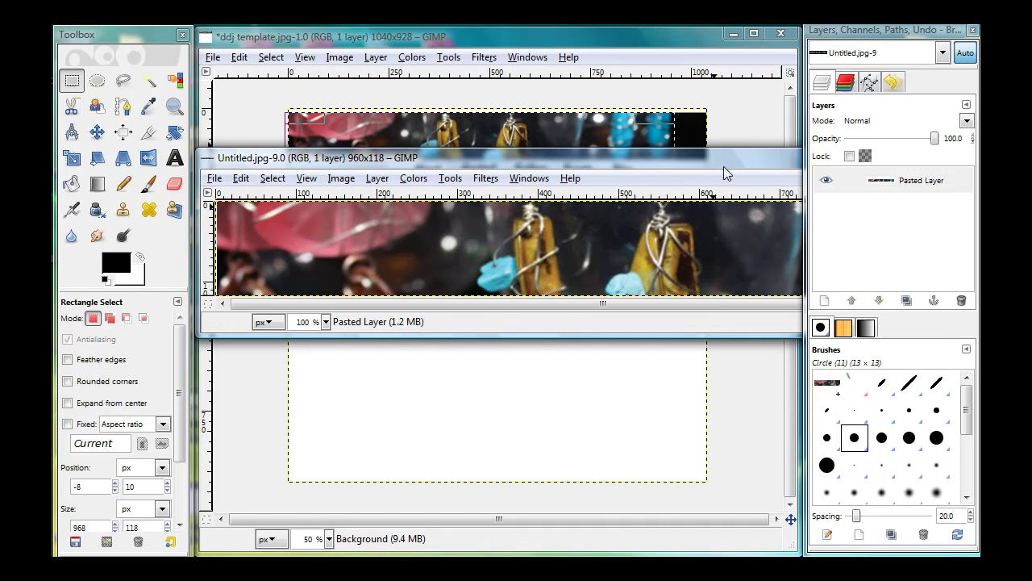
mouse_move(735, 157)
mouse_down()
mouse_move(567, 162)
mouse_move(754, 153)
mouse_up()
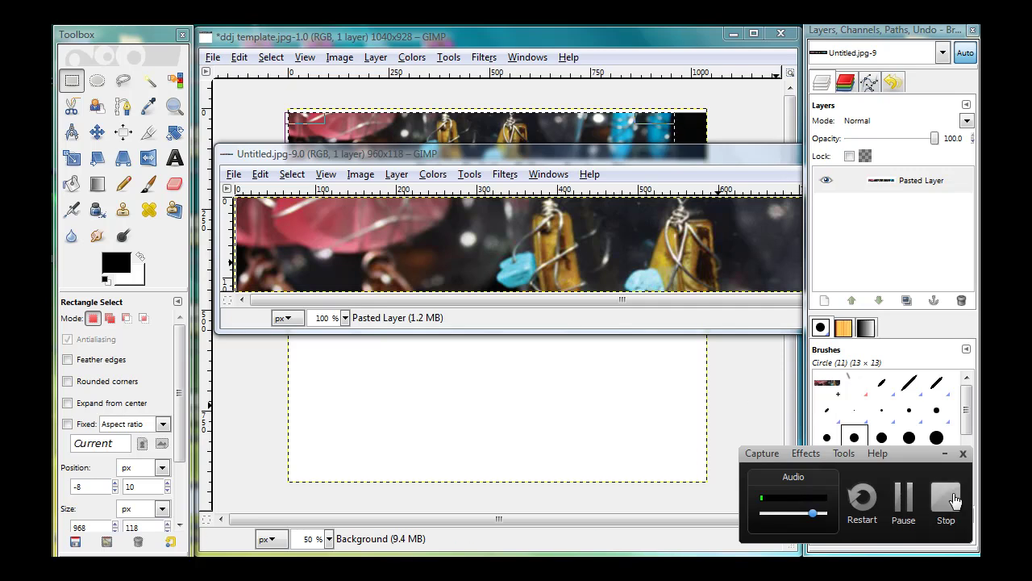
click(954, 500)
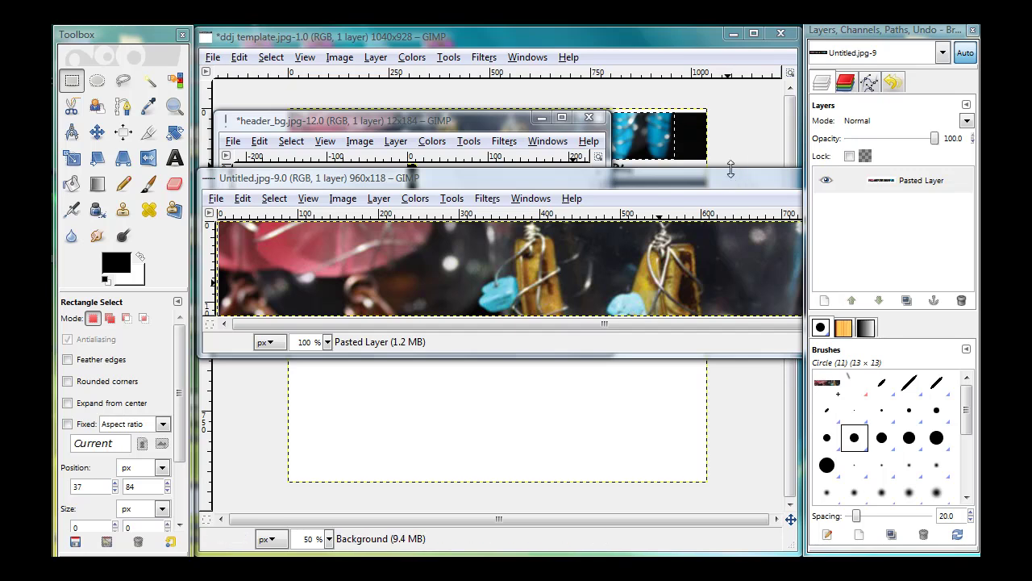
drag(726, 179, 723, 158)
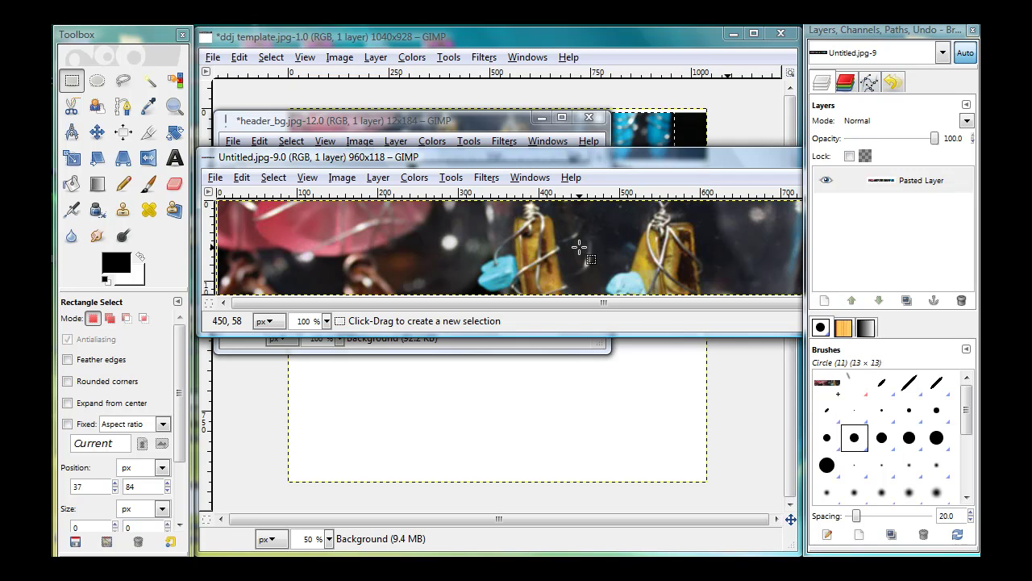
drag(657, 158, 666, 197)
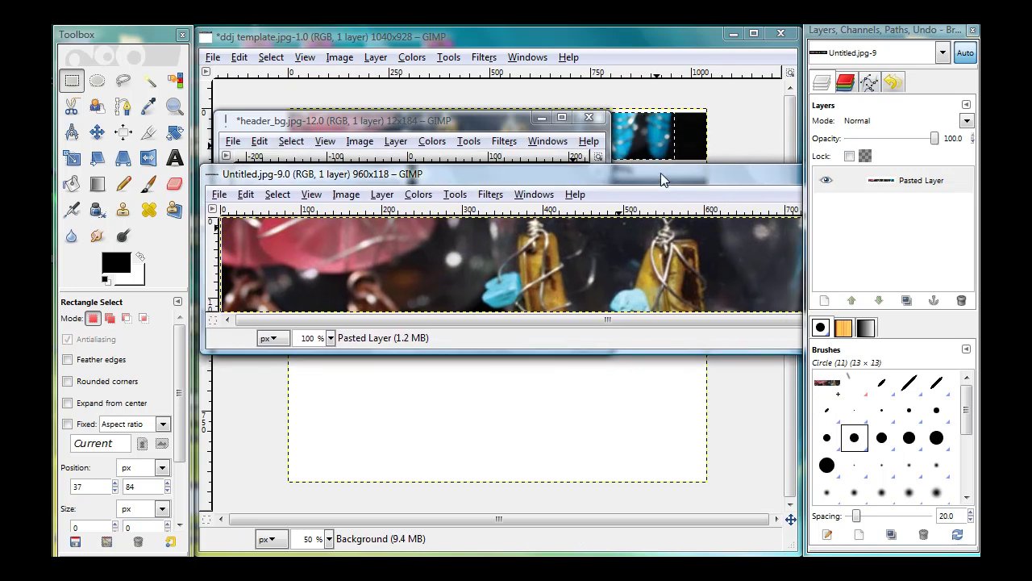
mouse_move(661, 172)
mouse_down()
mouse_move(641, 169)
mouse_move(656, 161)
mouse_up()
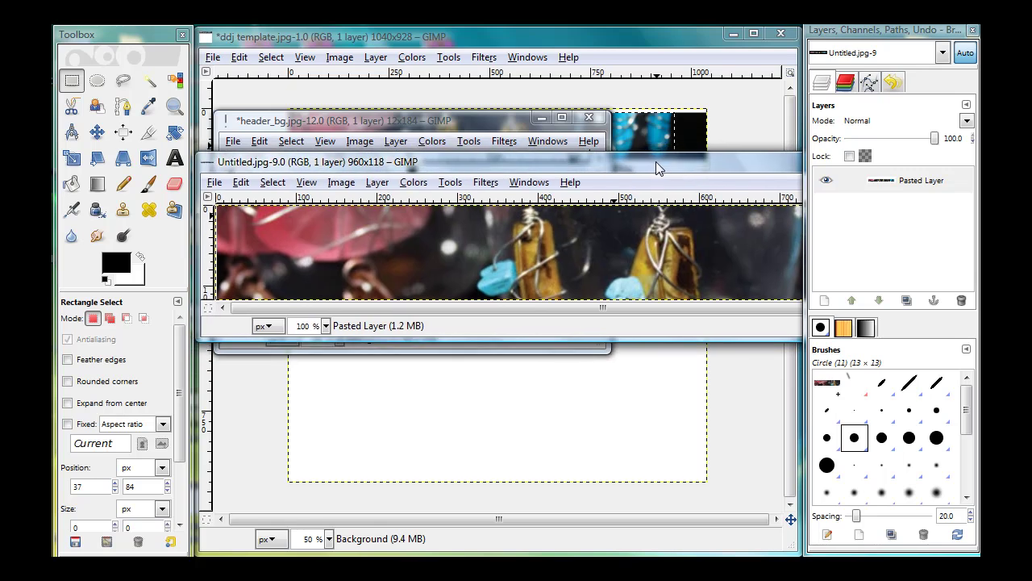
Open Canvas Size for the strip, unlink width and height, and lower height to 90
click(341, 183)
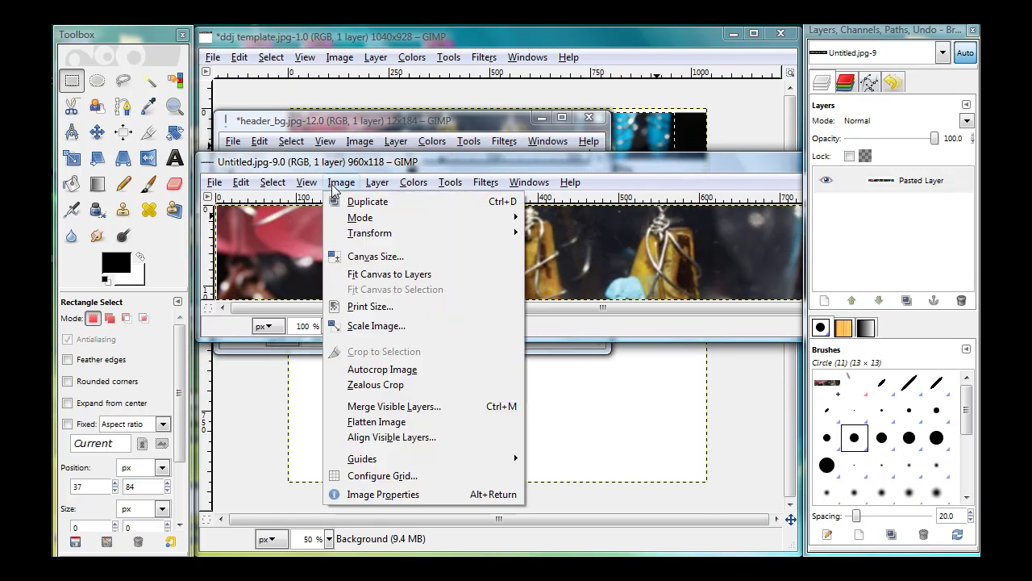
click(376, 256)
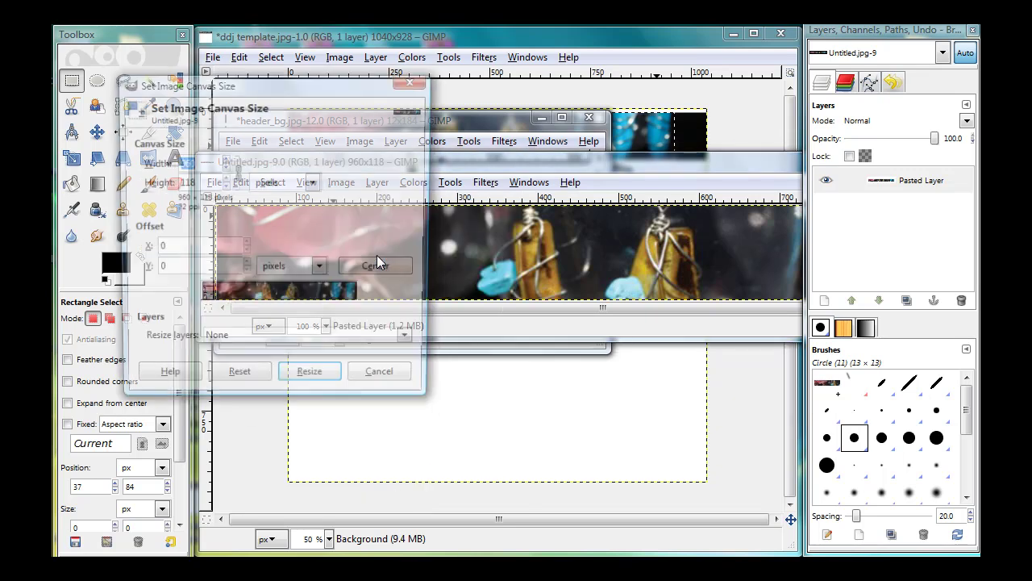
drag(313, 84, 396, 116)
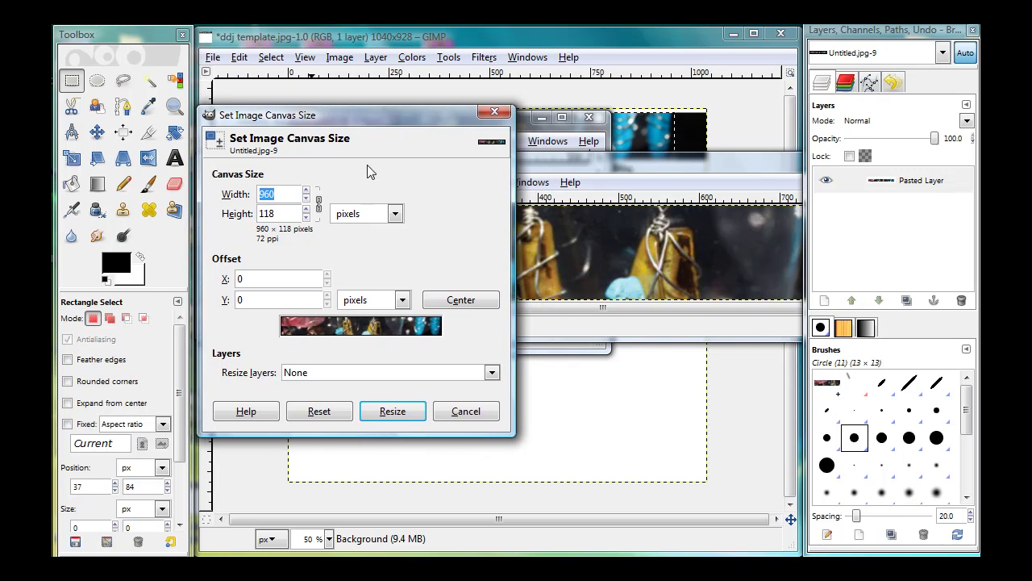
click(319, 206)
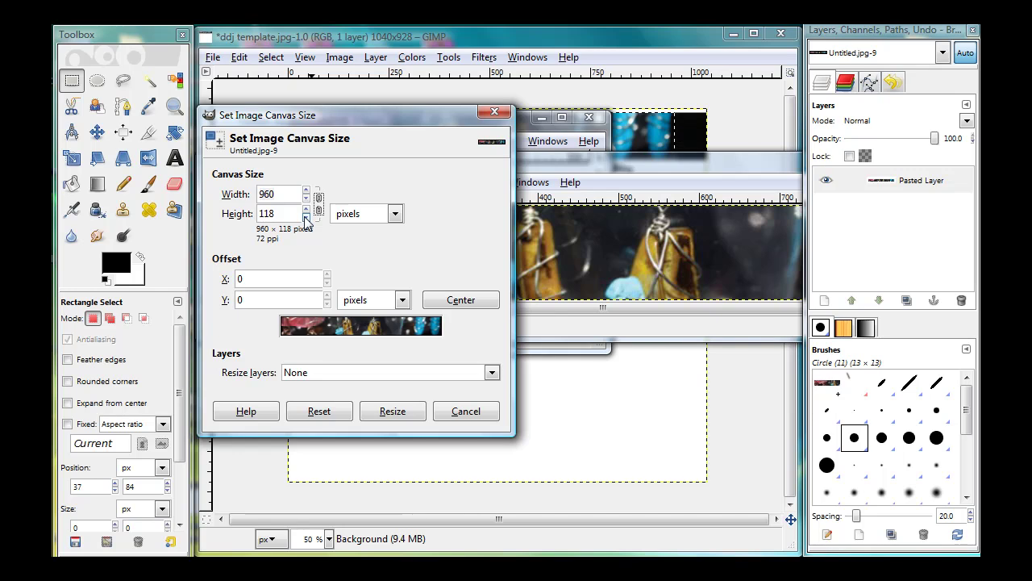
click(305, 218)
click(305, 218)
click(305, 219)
click(305, 219)
click(306, 219)
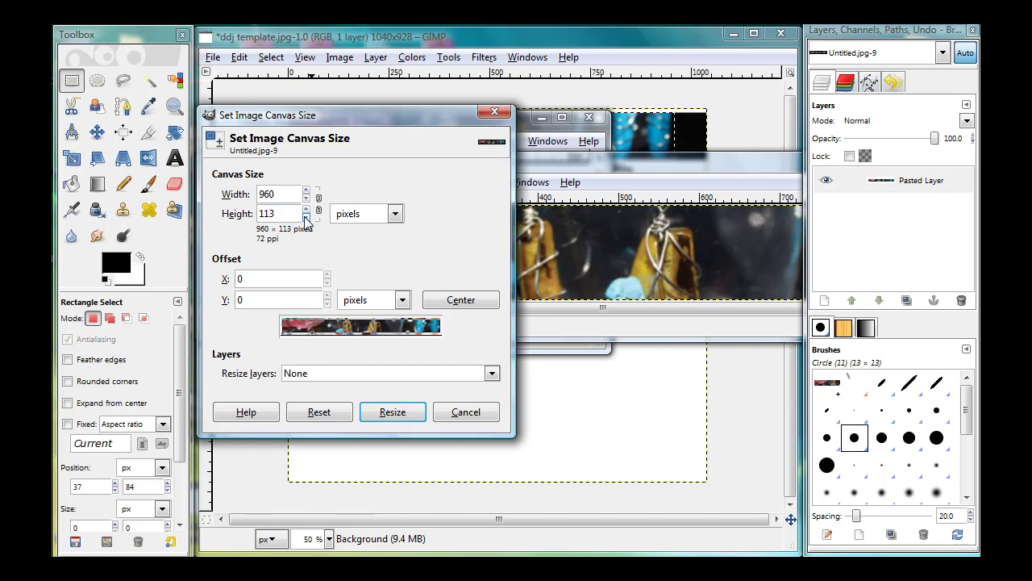
click(305, 218)
click(306, 219)
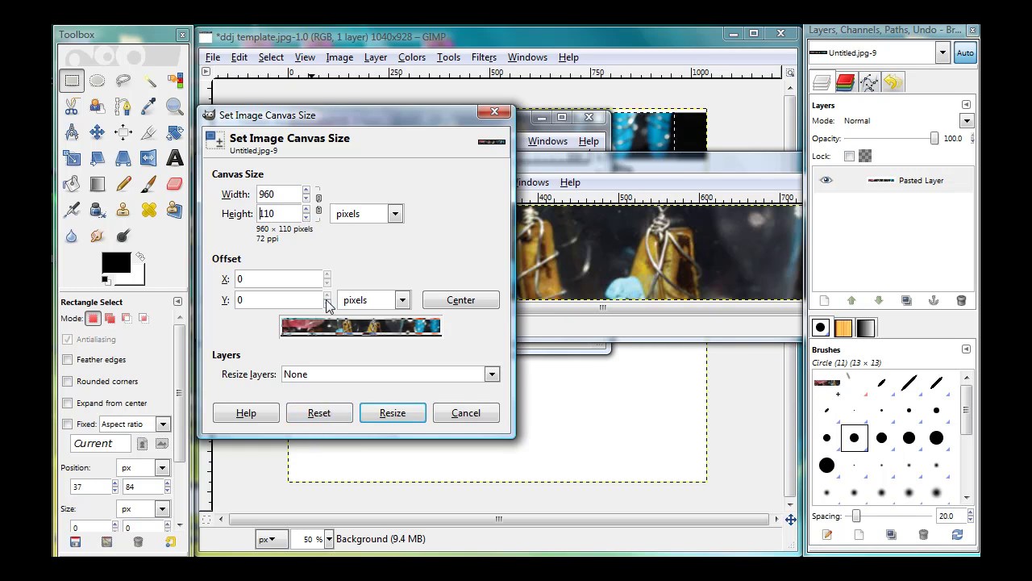
mouse_move(306, 218)
mouse_down()
mouse_move(306, 209)
mouse_move(306, 219)
mouse_up()
click(305, 218)
click(306, 209)
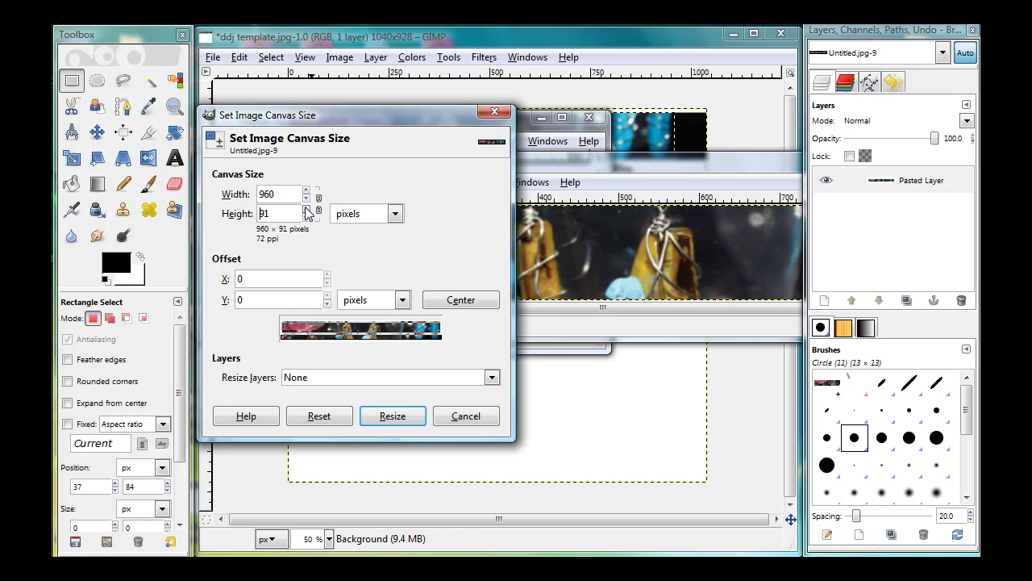
click(306, 218)
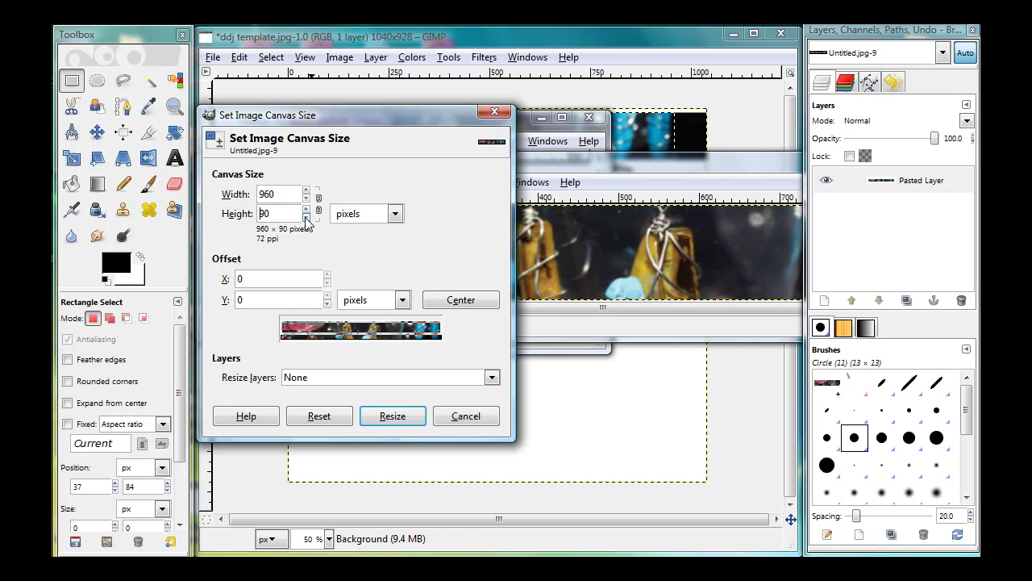
Try a -28 vertical offset, reset it to 0, and set height to 100
click(327, 305)
click(327, 304)
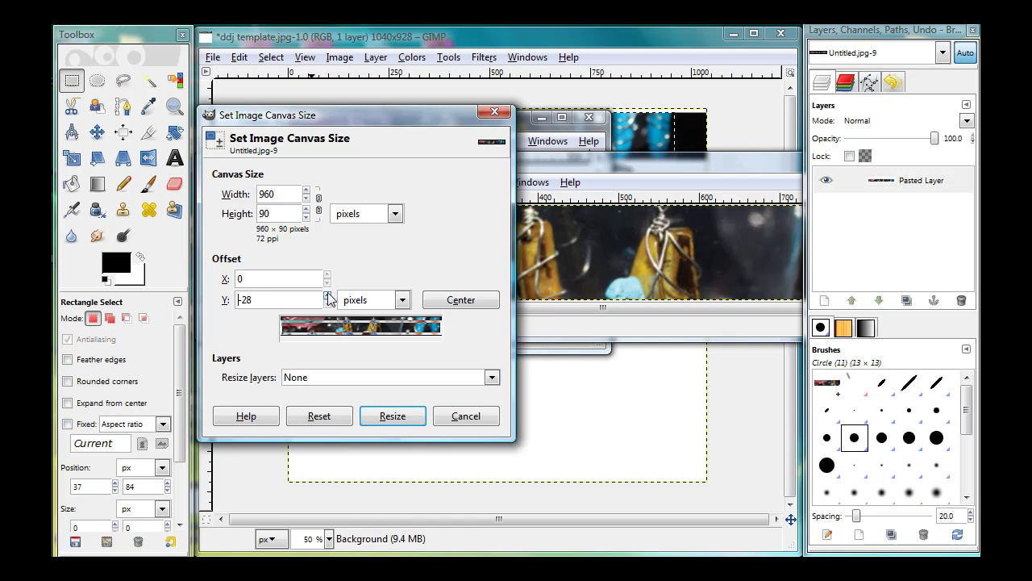
click(328, 296)
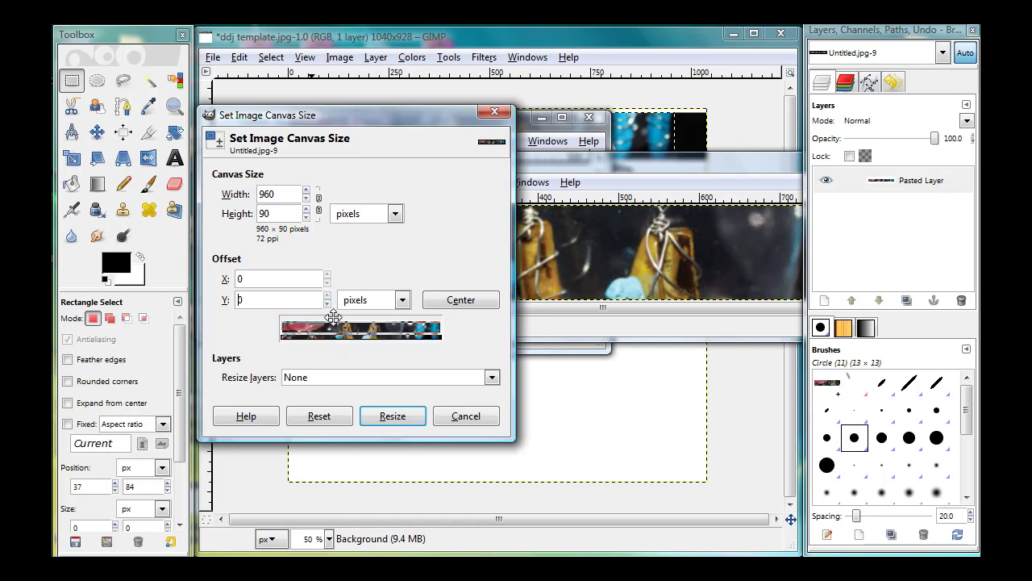
click(306, 210)
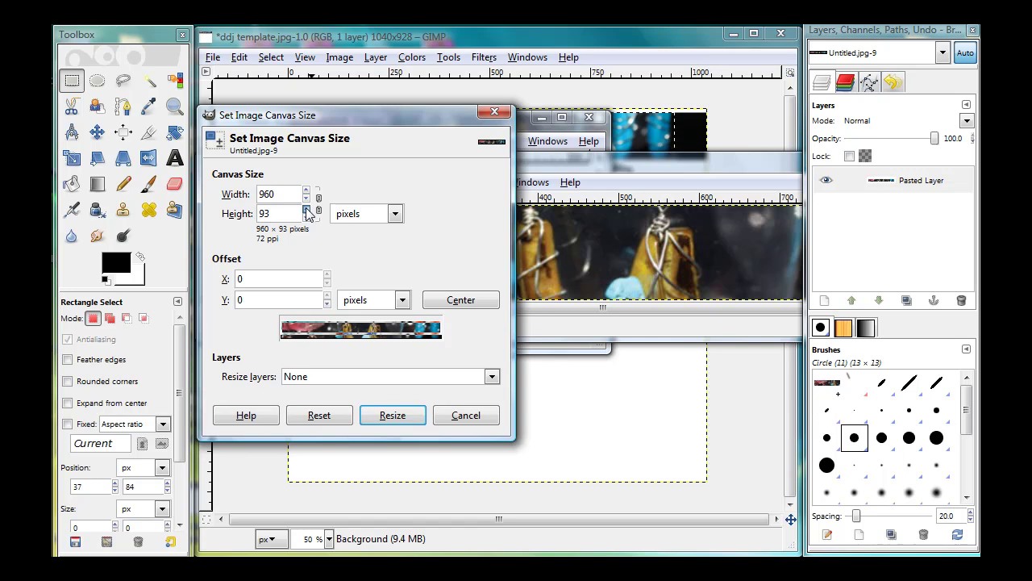
drag(307, 211, 310, 218)
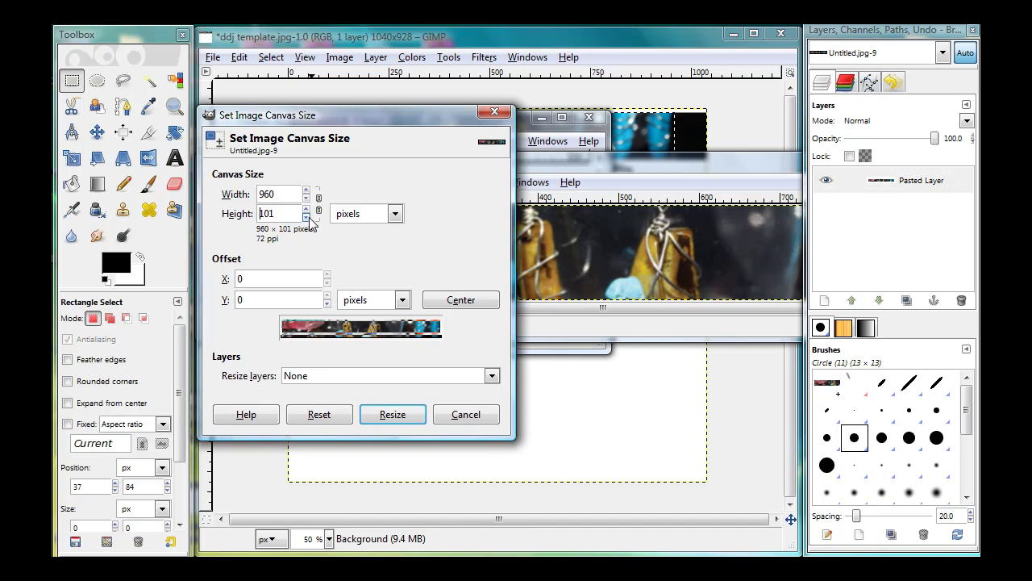
click(307, 211)
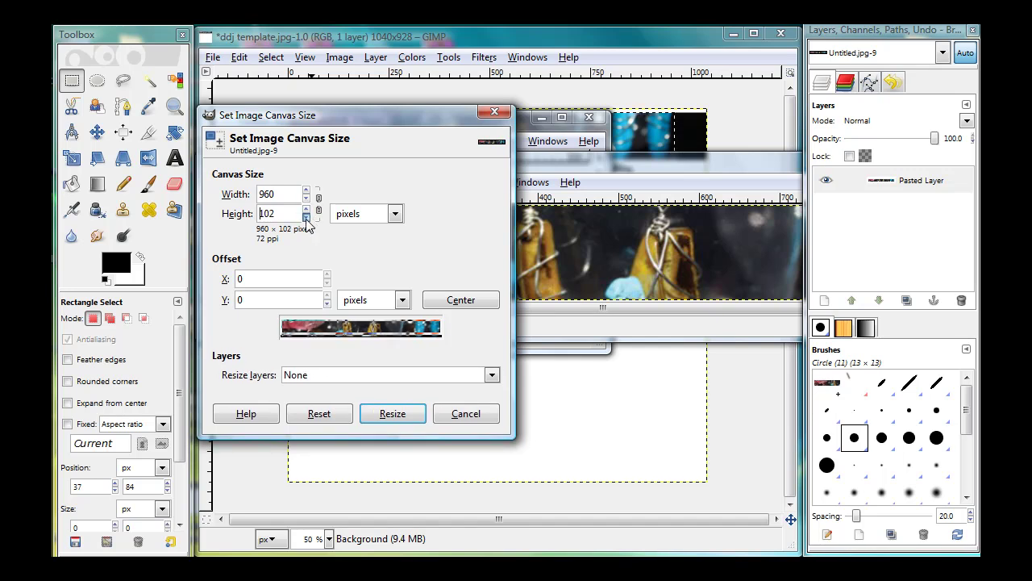
click(306, 217)
click(306, 217)
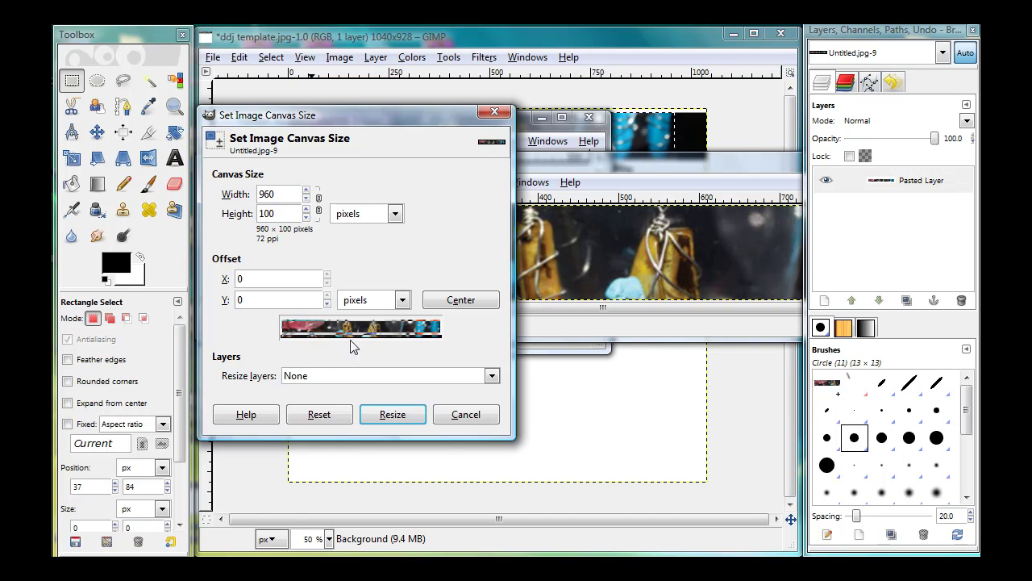
Apply the 960×100 canvas size, then undo the resize to restore the 960×118 strip
click(393, 414)
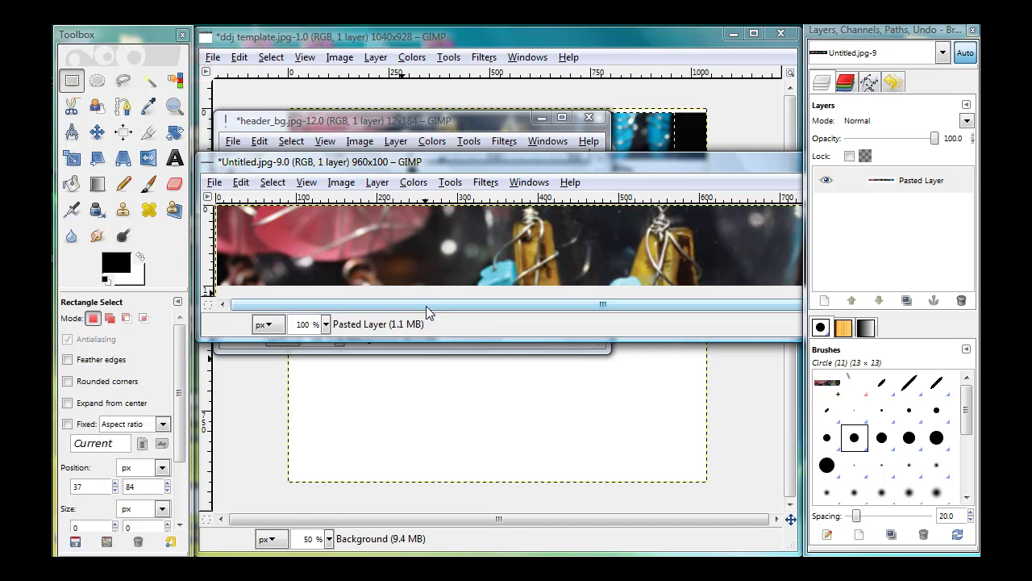
drag(532, 167, 545, 145)
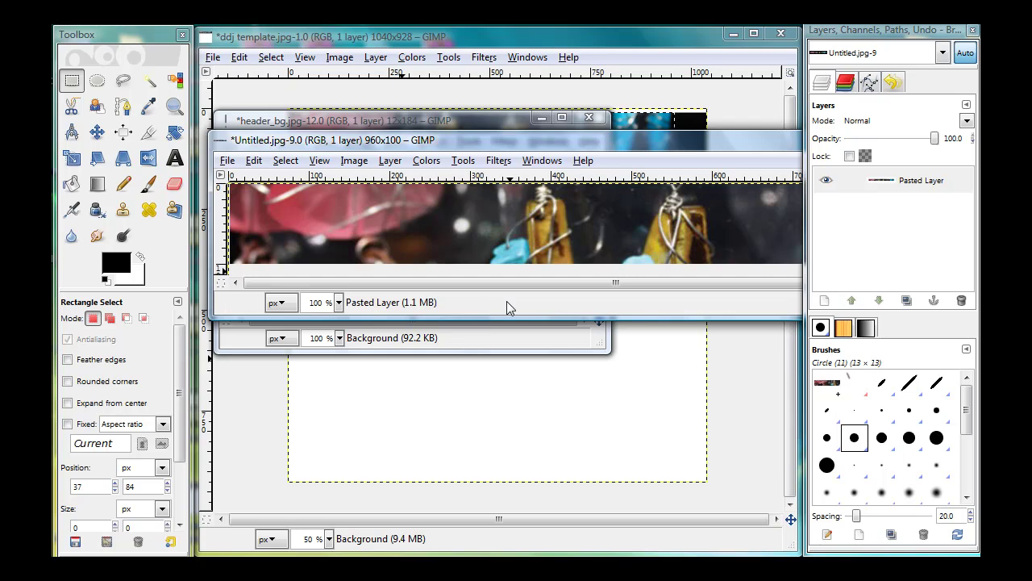
click(254, 161)
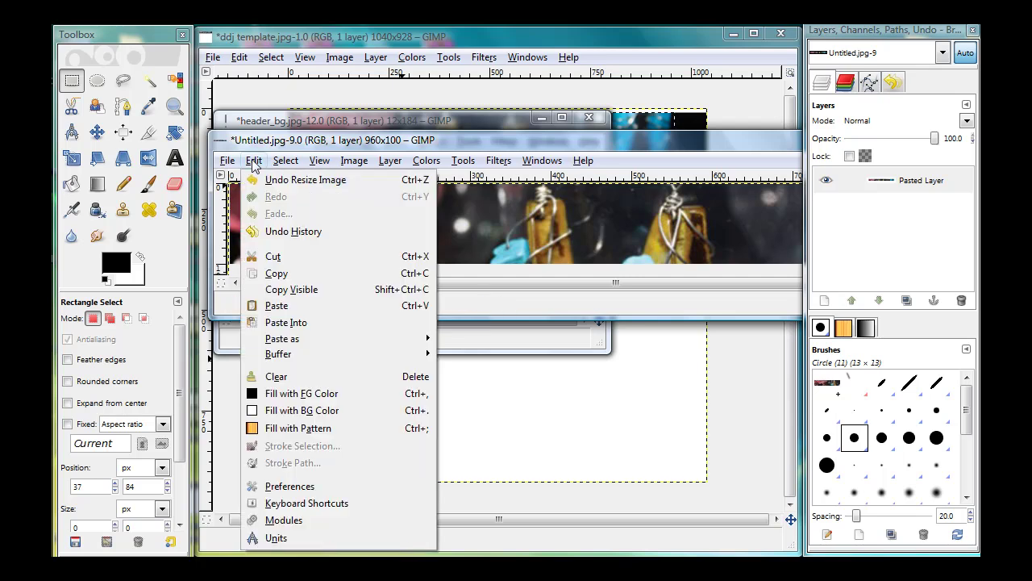
mouse_move(285, 160)
key(Escape)
click(254, 161)
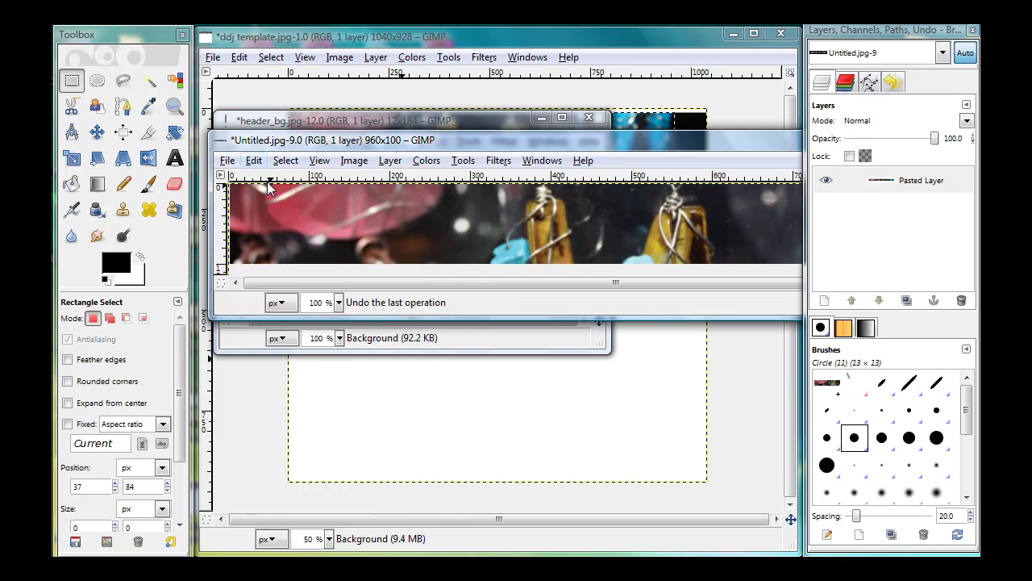
click(270, 181)
Reopen Canvas Size for the 960×118 photo strip with width and height chained together
click(361, 161)
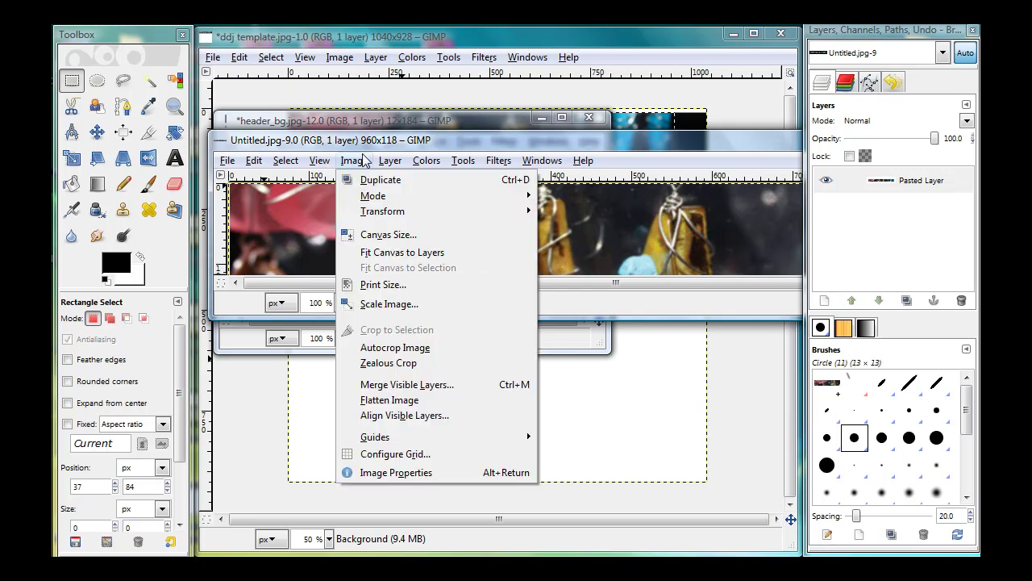
click(381, 235)
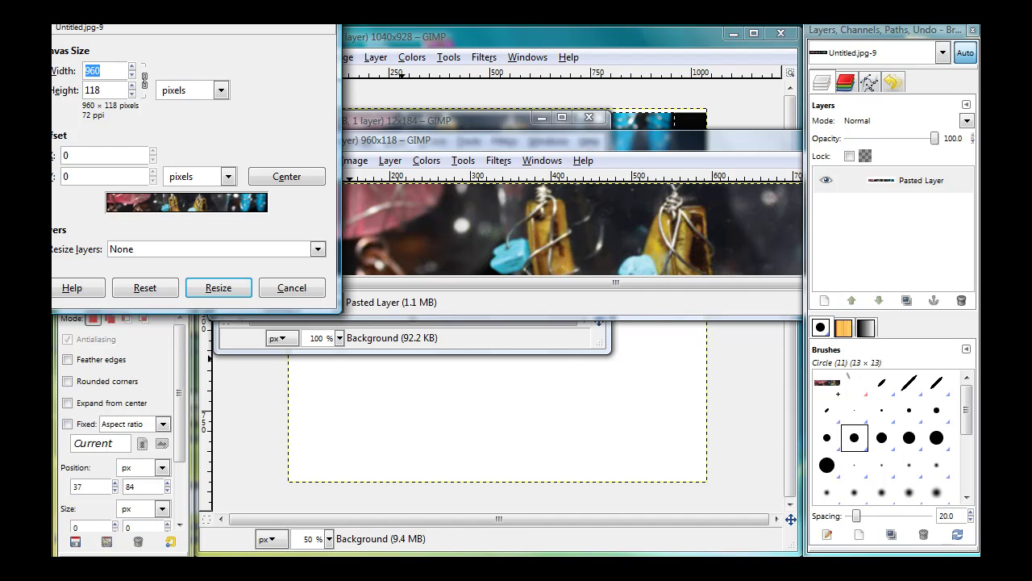
drag(242, 46, 332, 92)
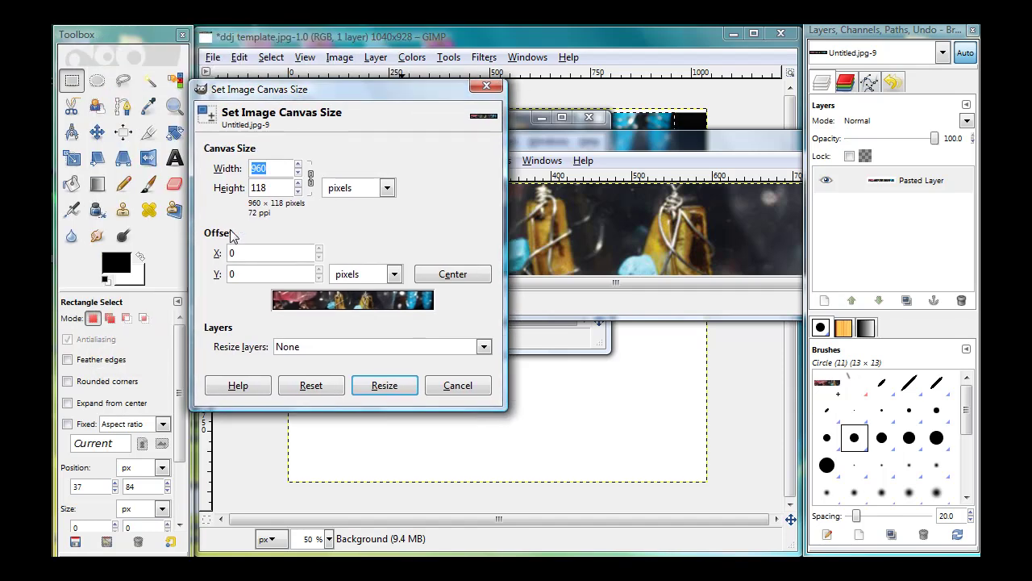
click(312, 183)
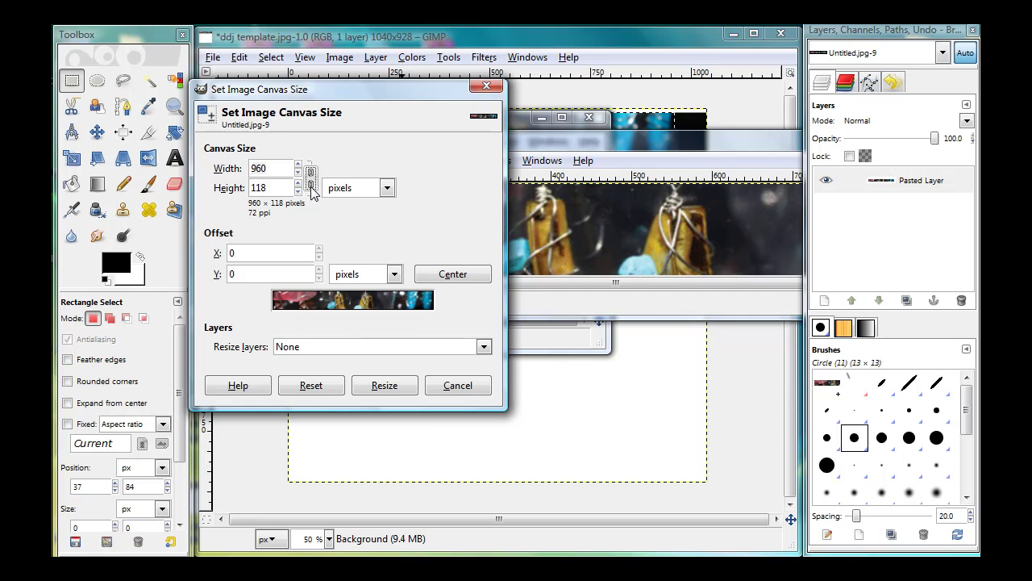